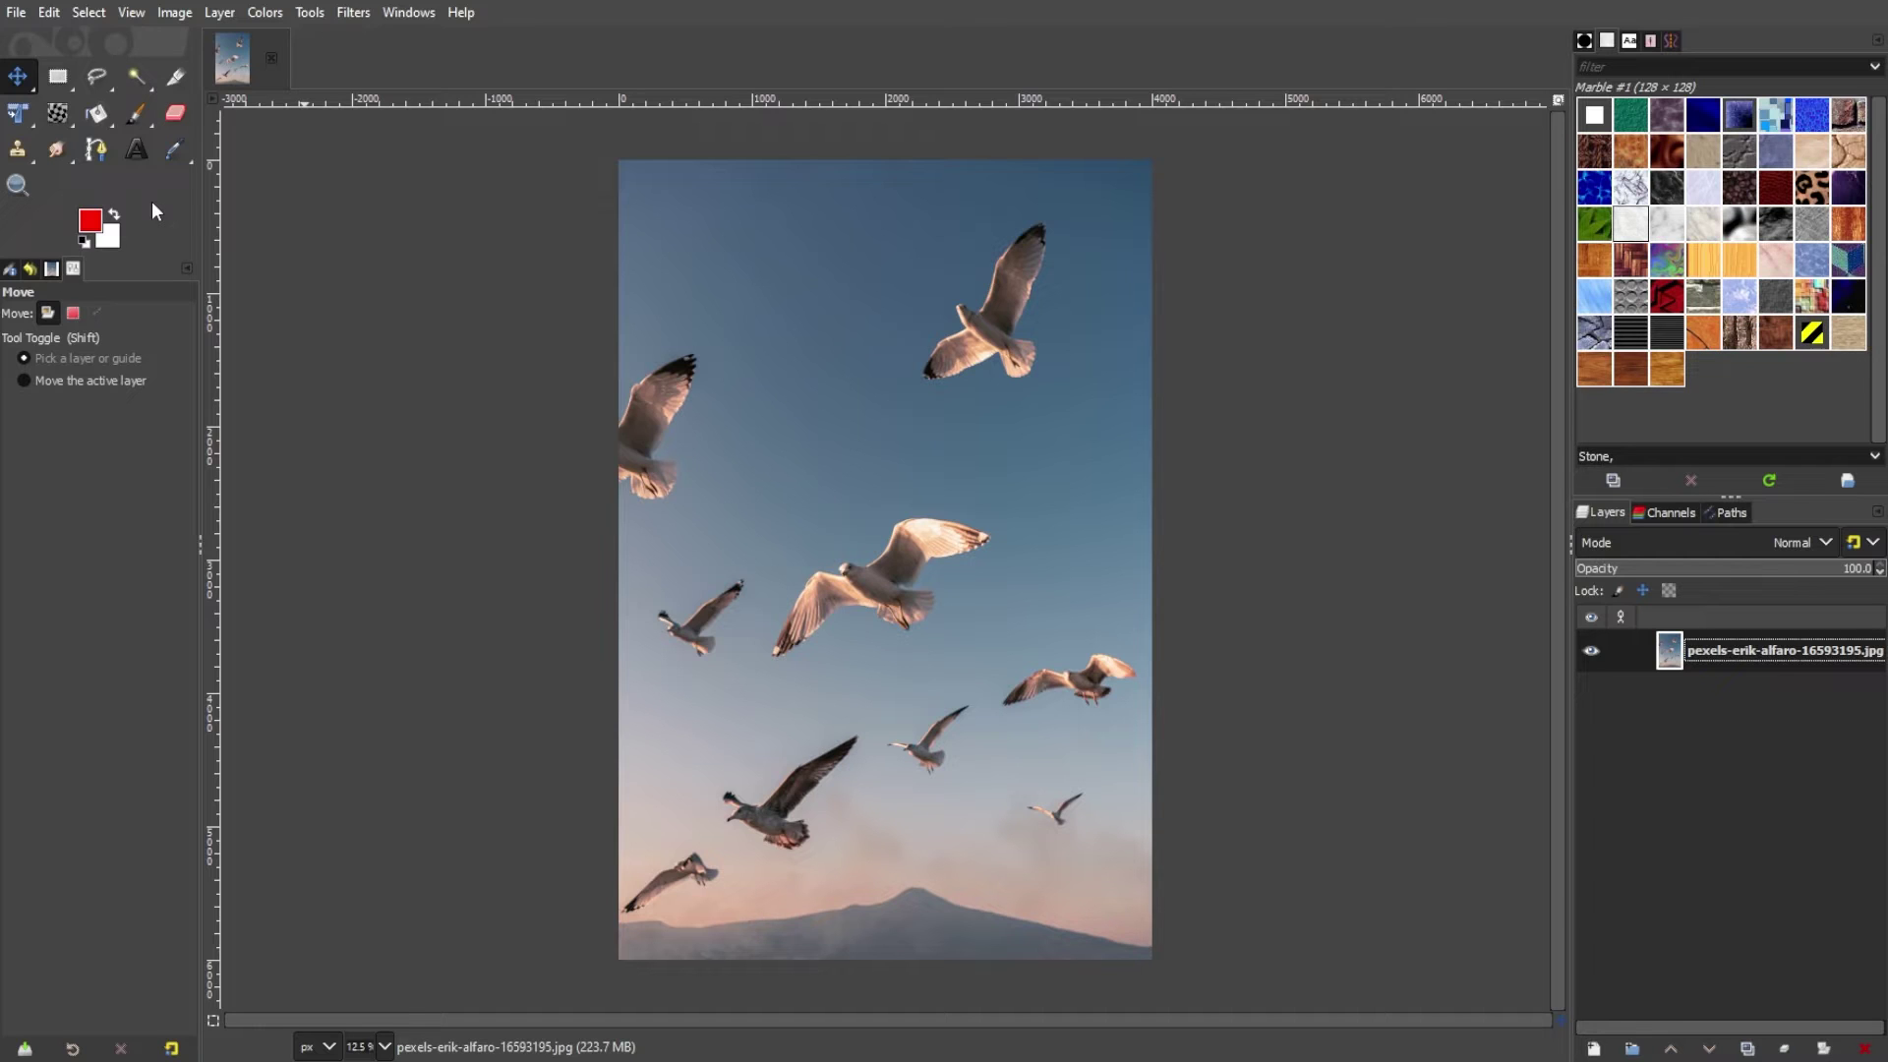
Step: Show the Toolbox and pick Free Select from the lasso tool group
click(405, 14)
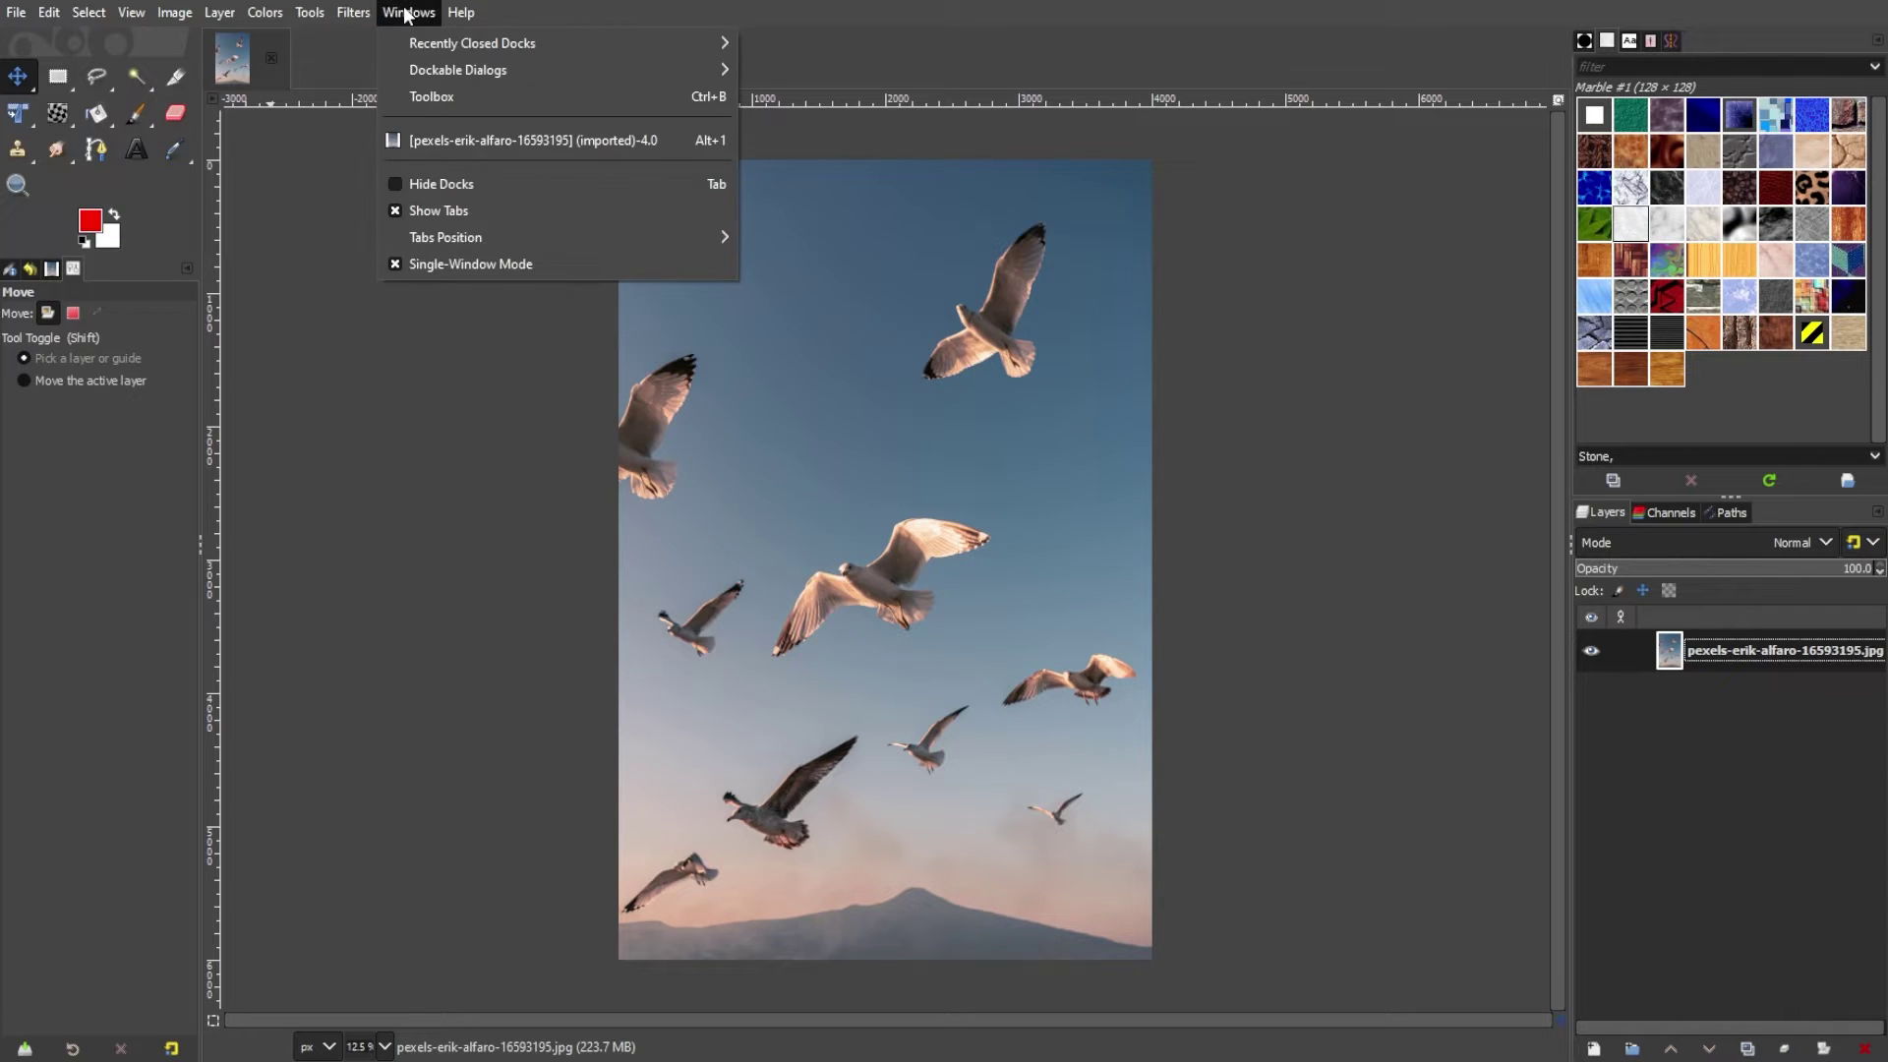
click(409, 99)
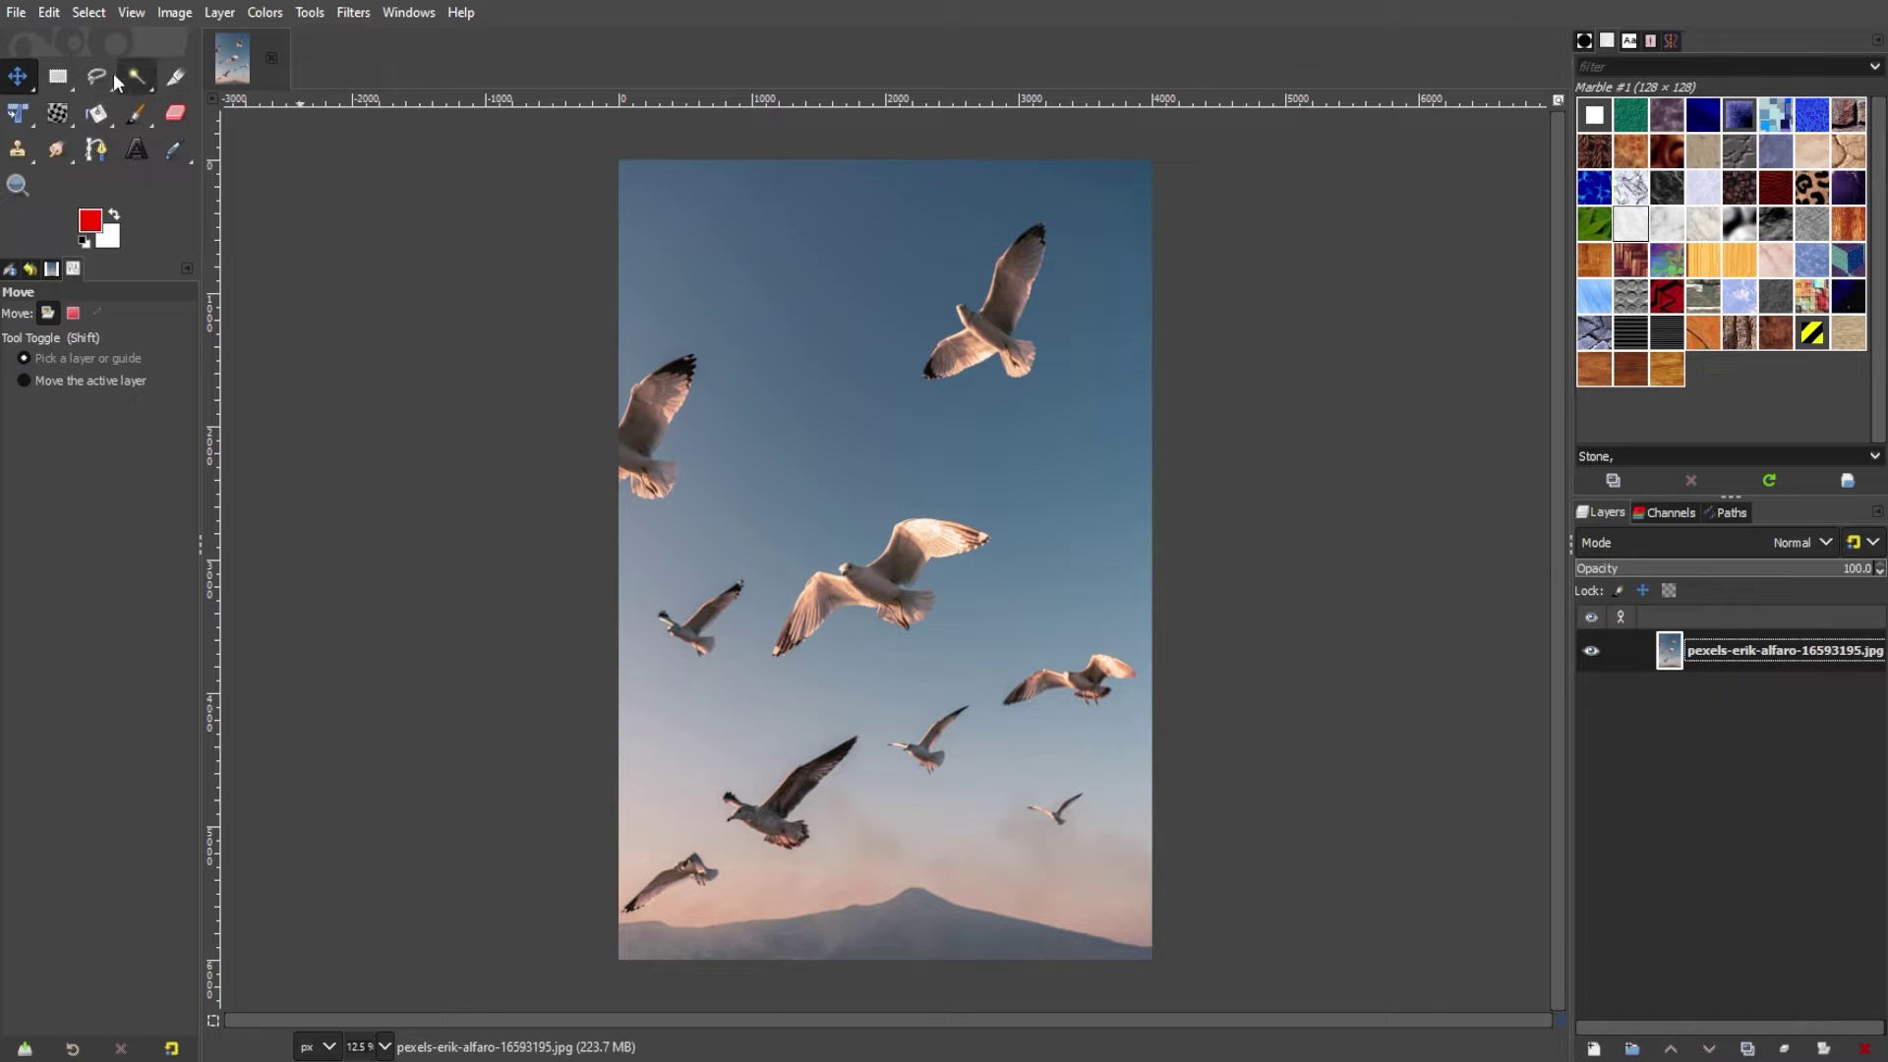
mouse_move(108, 74)
mouse_down()
mouse_move(189, 105)
mouse_move(187, 142)
mouse_move(202, 69)
mouse_move(203, 147)
mouse_move(203, 76)
mouse_move(204, 134)
mouse_move(300, 139)
mouse_move(293, 83)
mouse_up()
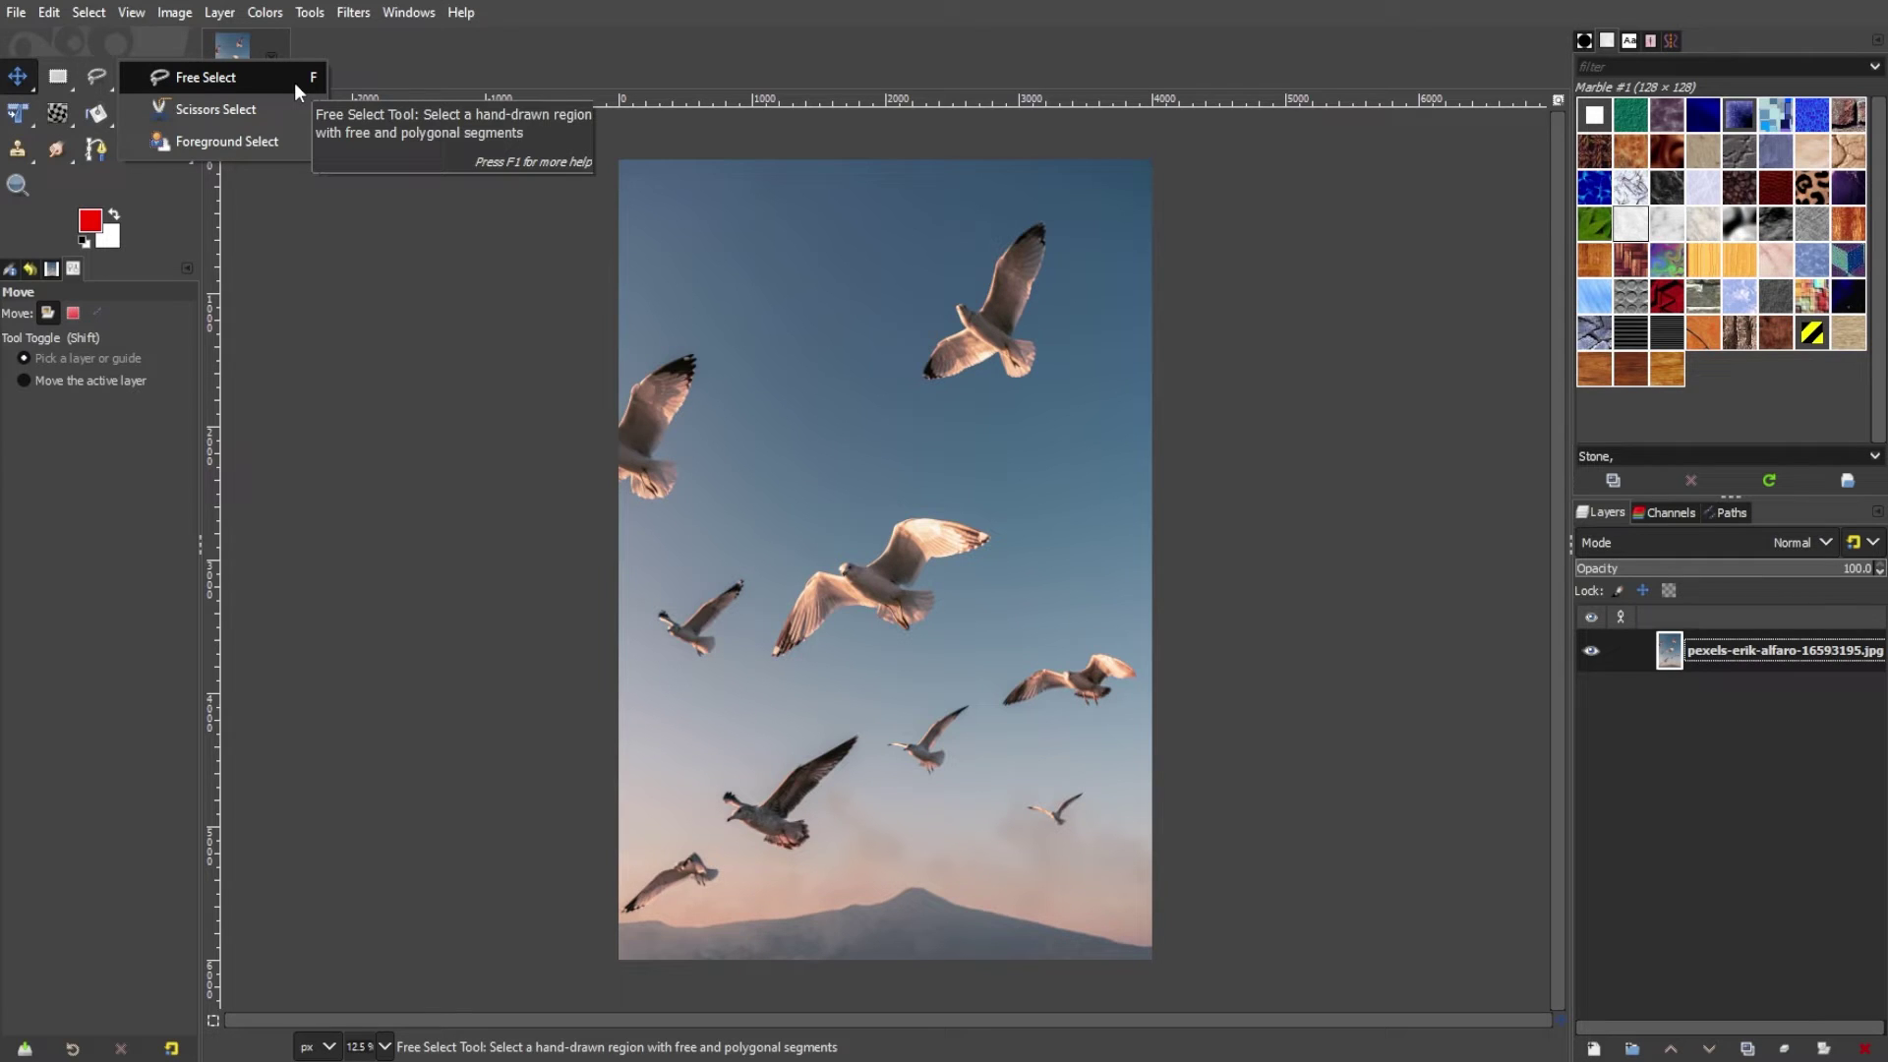
click(295, 85)
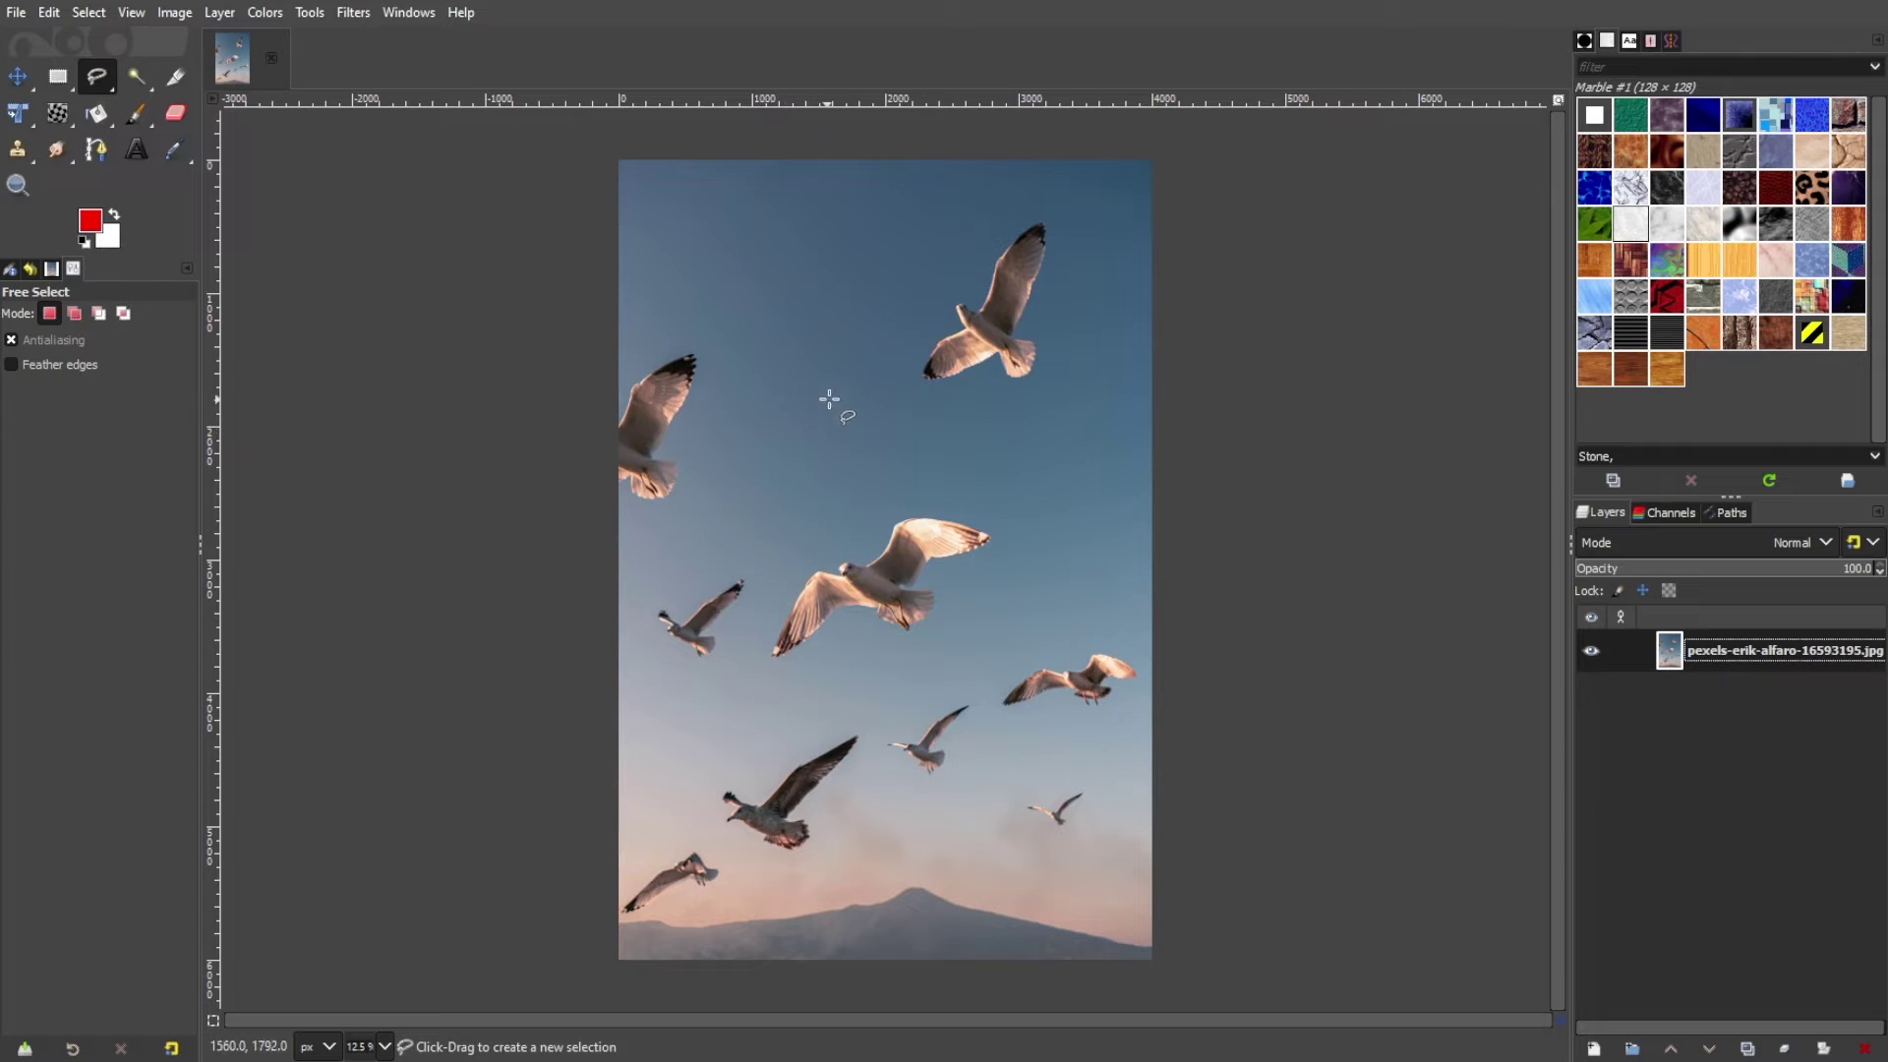
Step: Draw a closed freehand-and-polygon outline around the top-right gull
mouse_move(918, 338)
mouse_down()
mouse_move(908, 381)
mouse_move(928, 398)
mouse_move(1030, 400)
mouse_move(1071, 285)
mouse_move(1068, 208)
mouse_move(998, 207)
mouse_move(928, 253)
mouse_move(918, 321)
mouse_up()
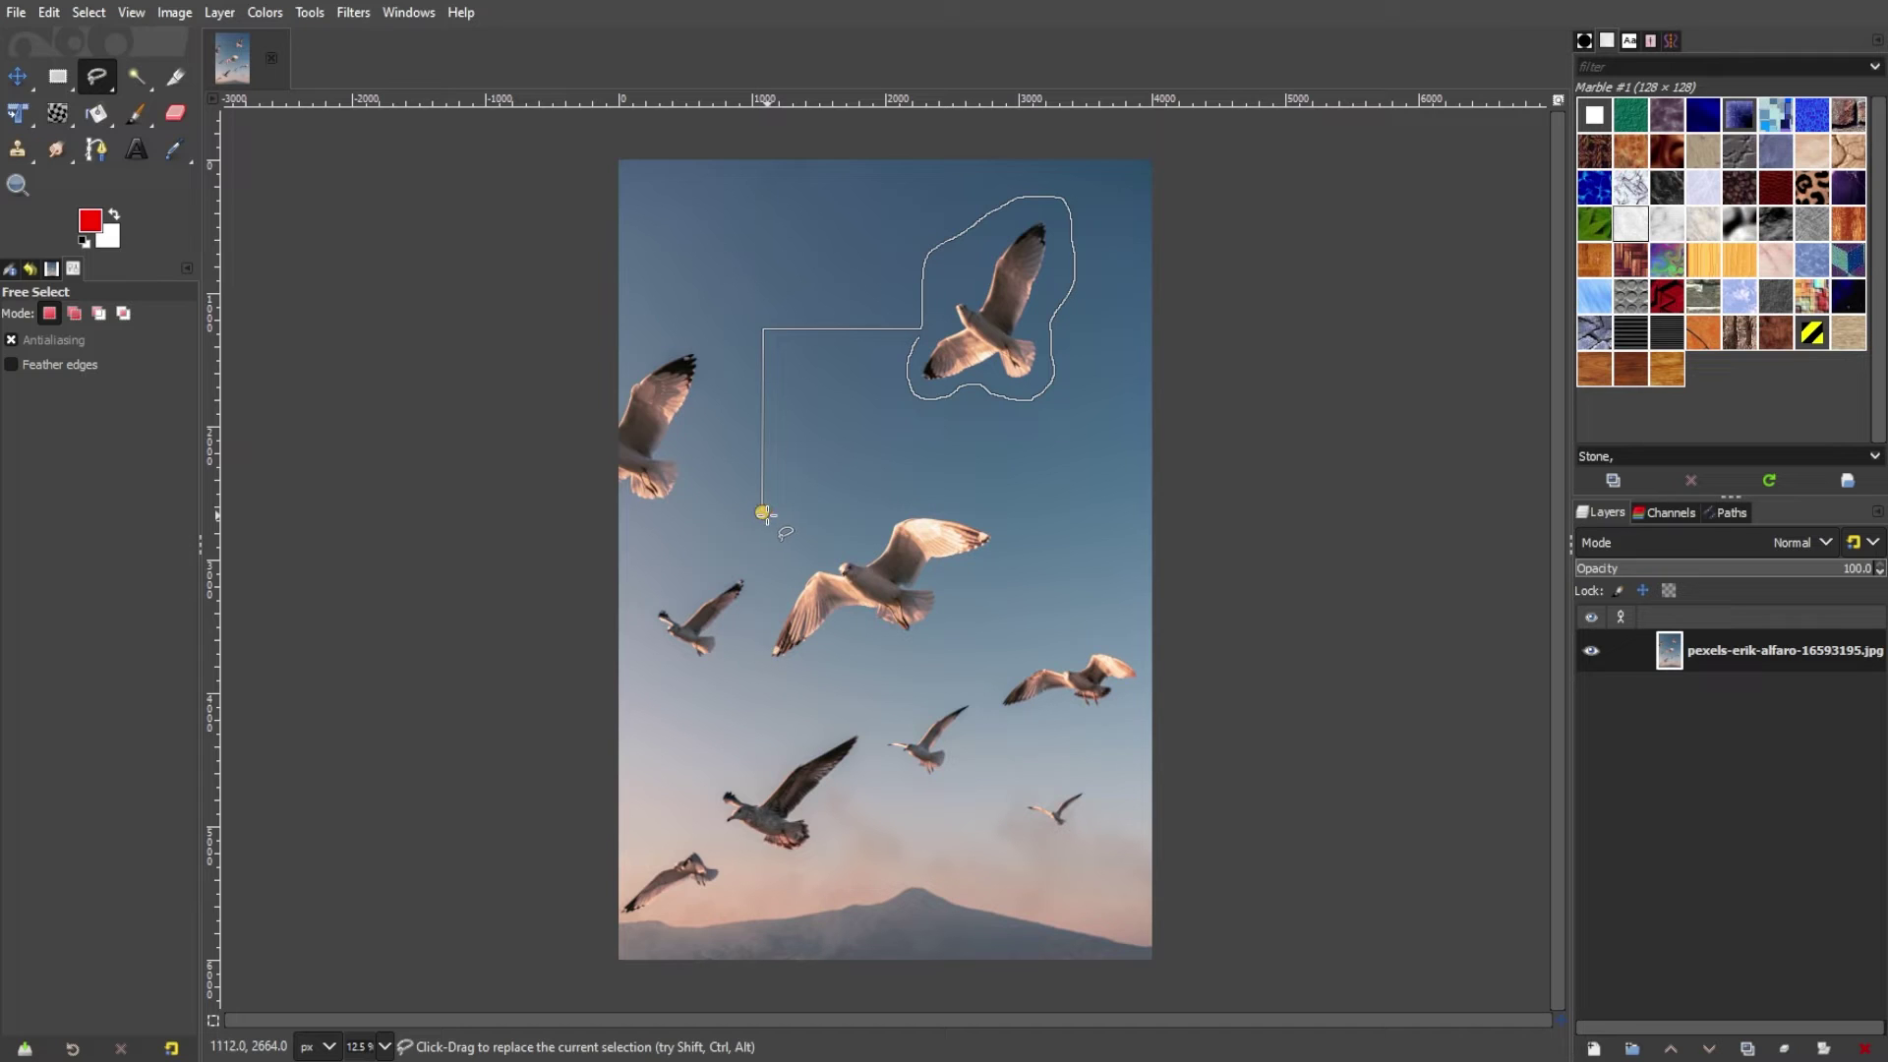
click(762, 512)
click(918, 337)
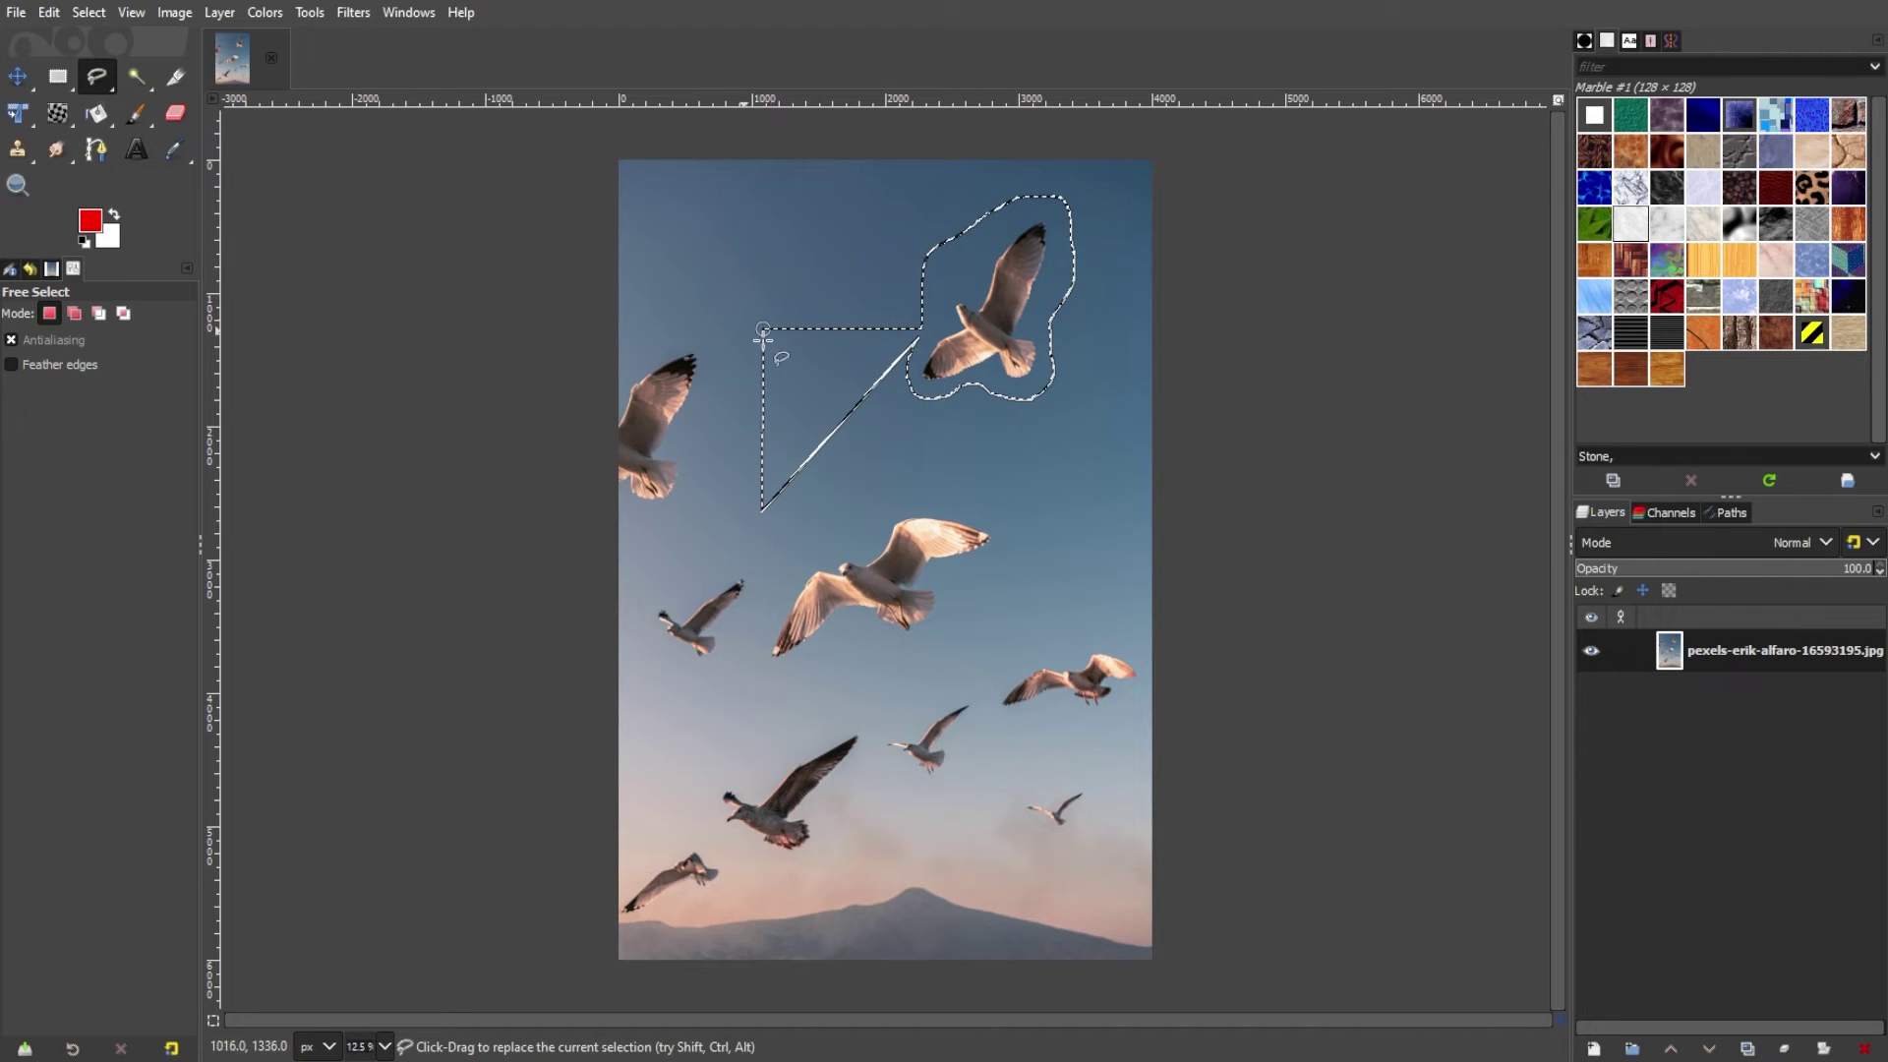
Step: Invert the selection so everything except the gull is selected
right_click(988, 331)
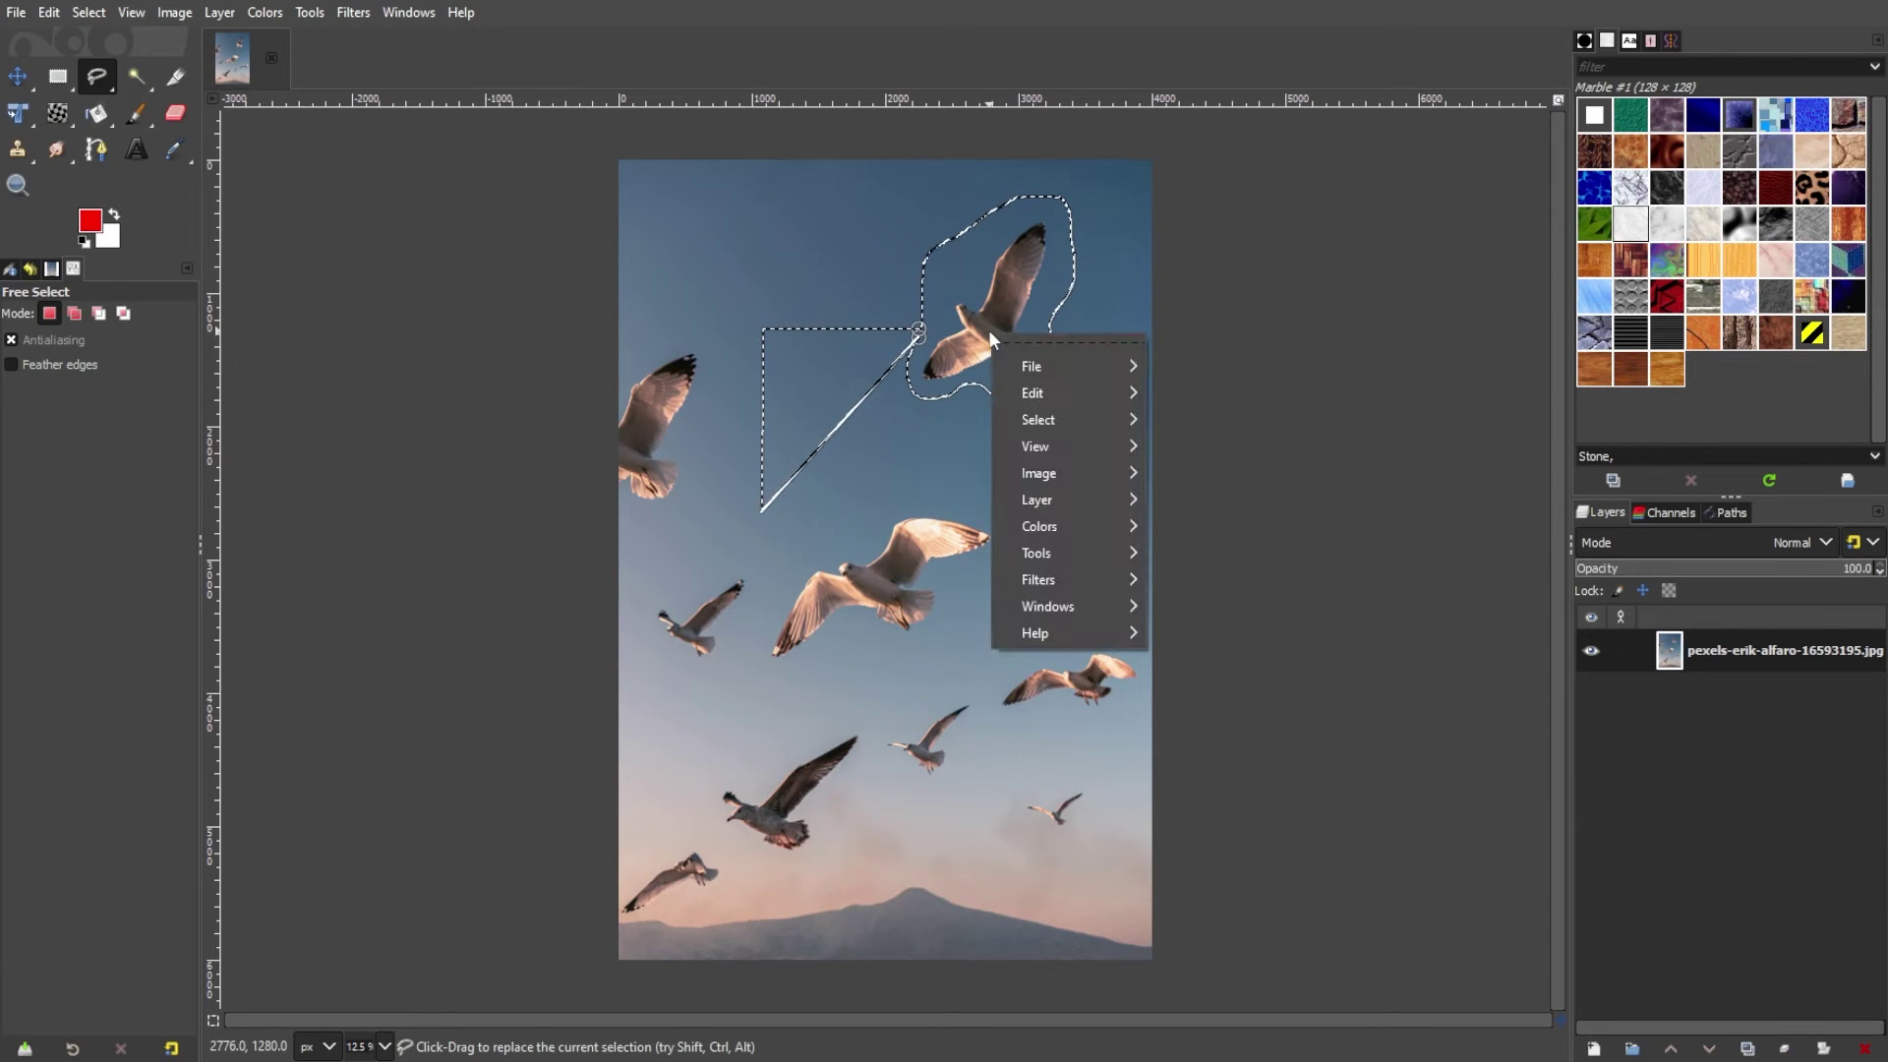
mouse_move(1018, 421)
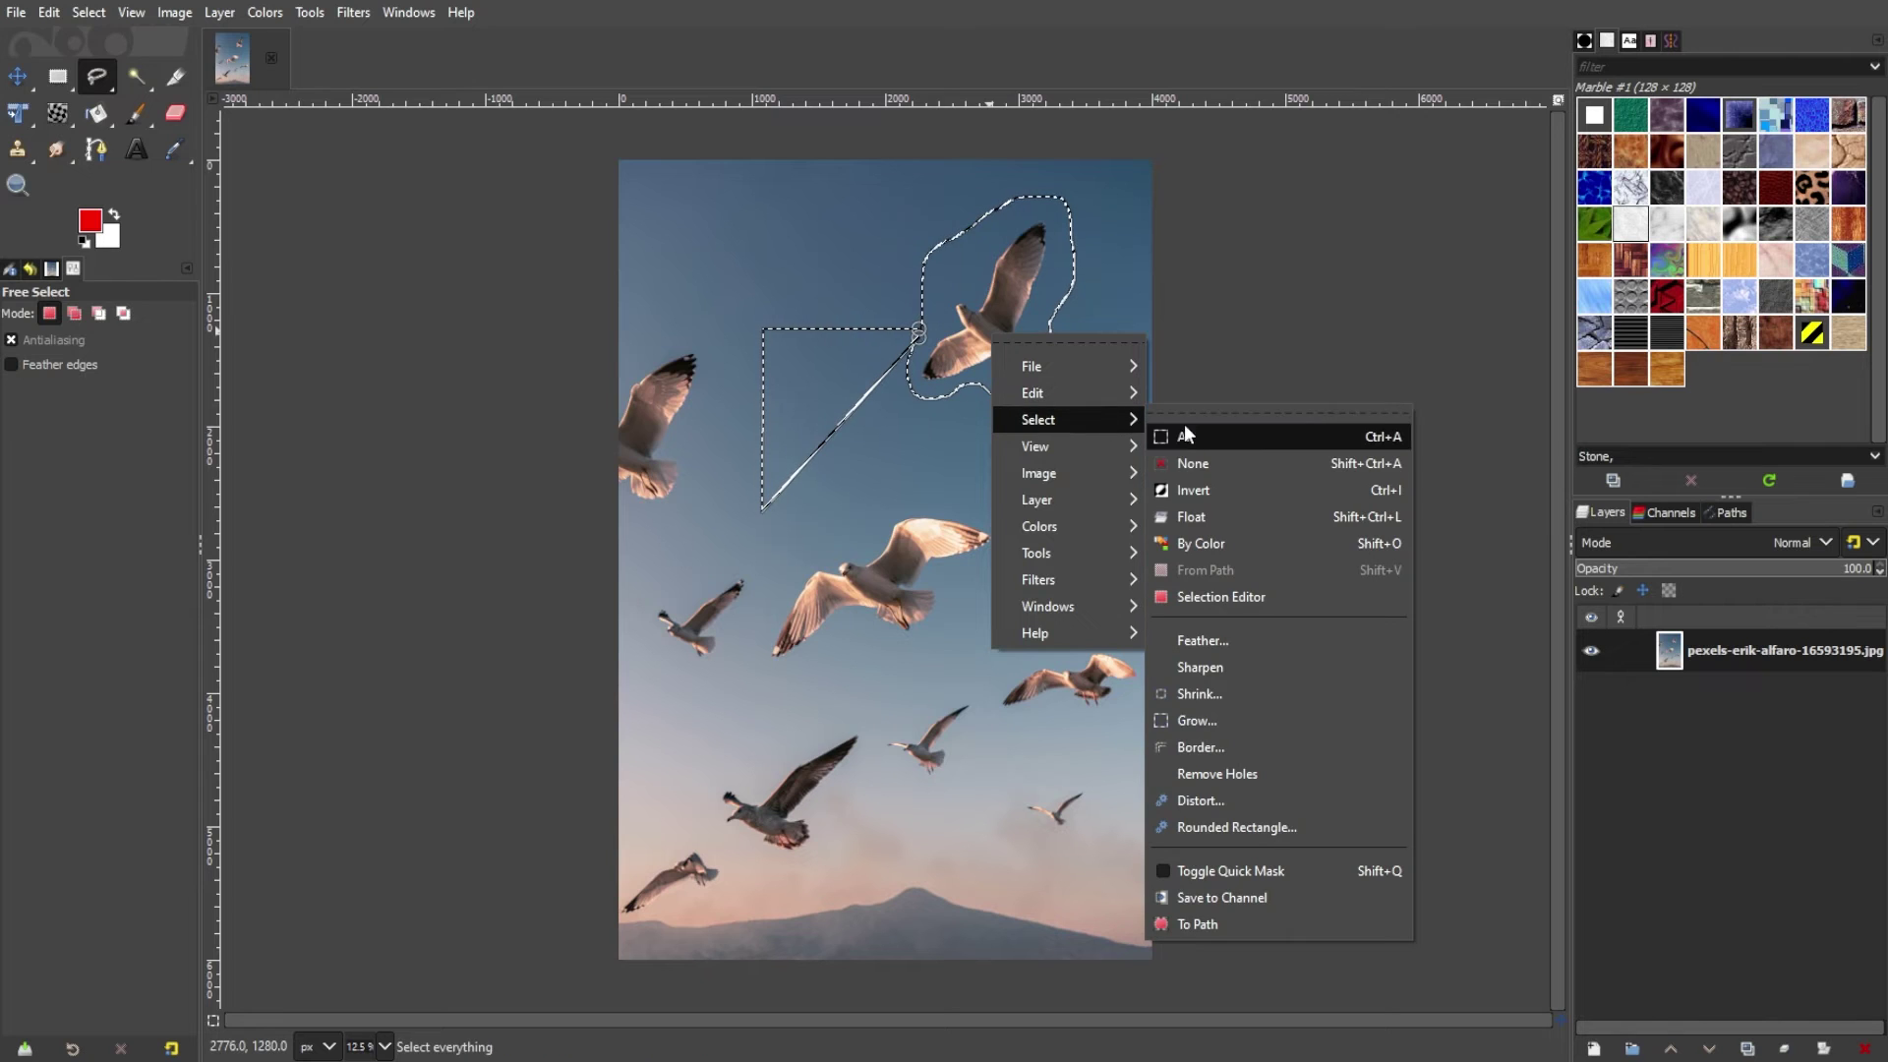
click(1265, 491)
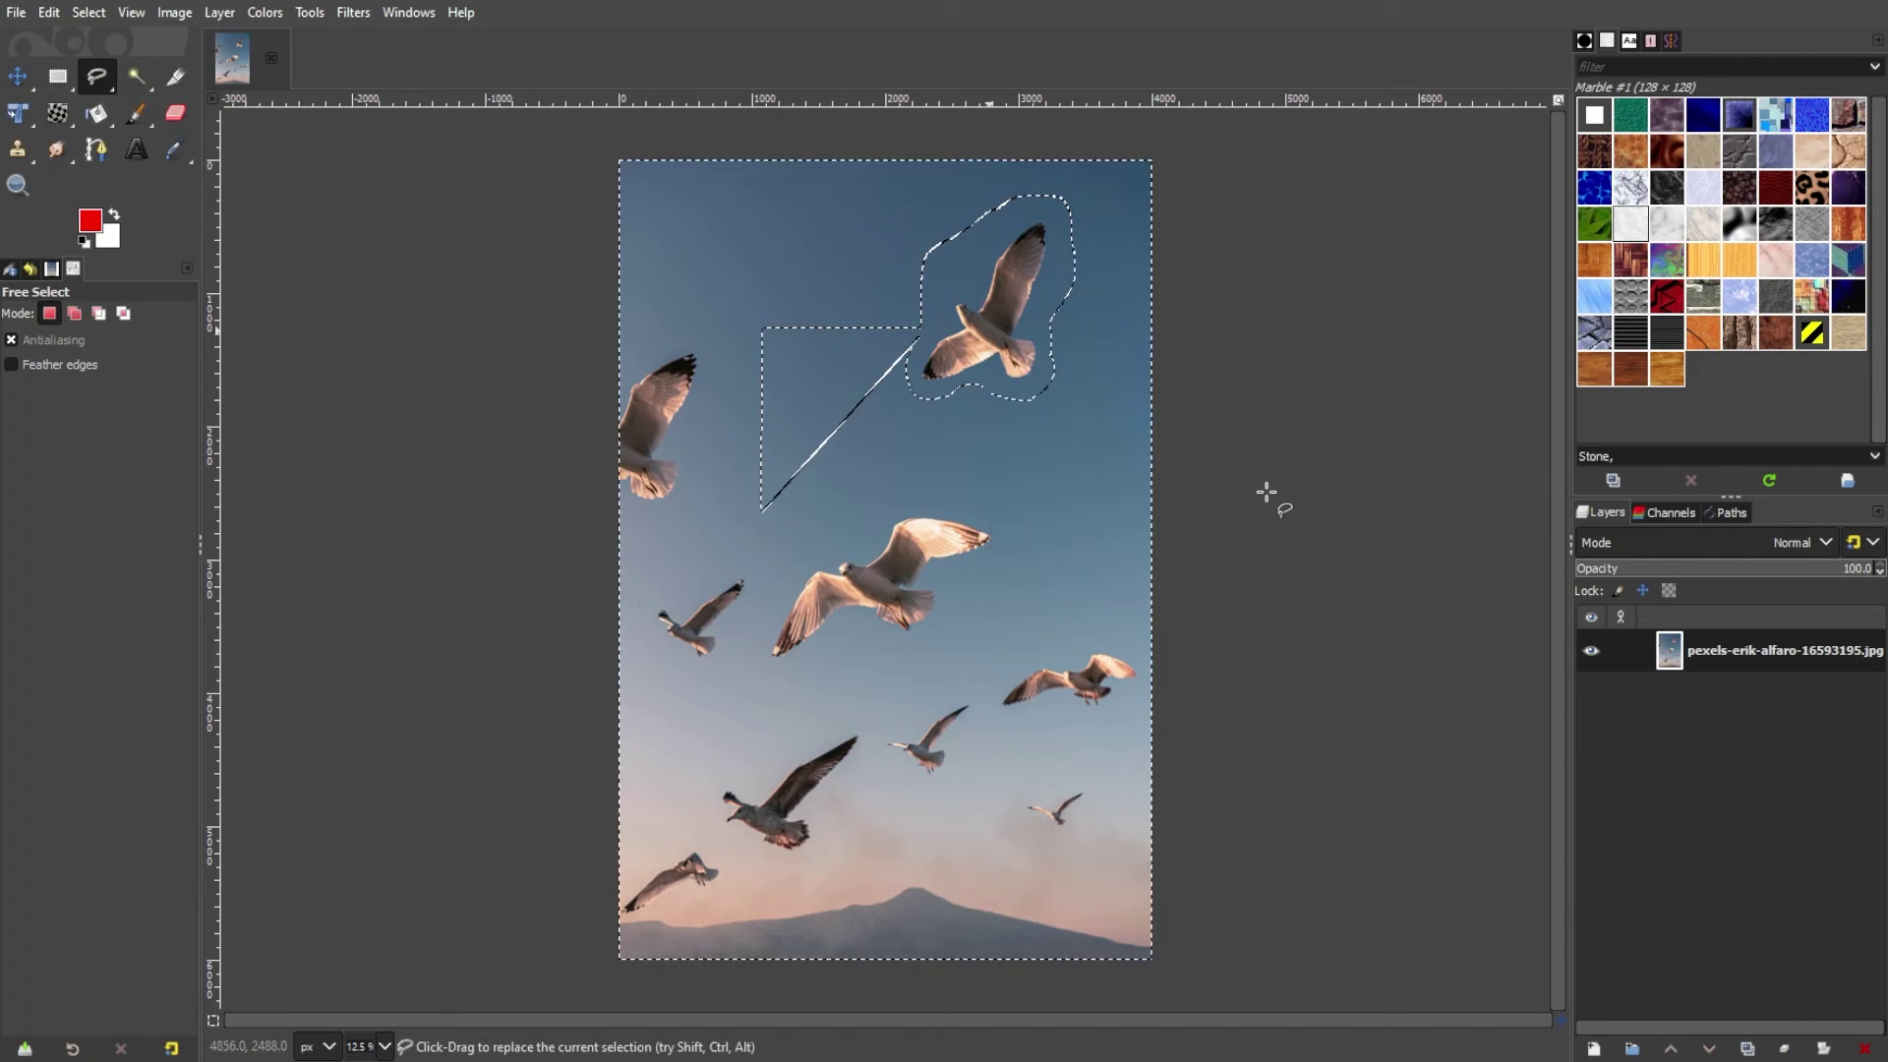
Step: Clear the selection, commit a small sky lasso, then draw and clear a large zigzag outline
key(ctrl+shift+a)
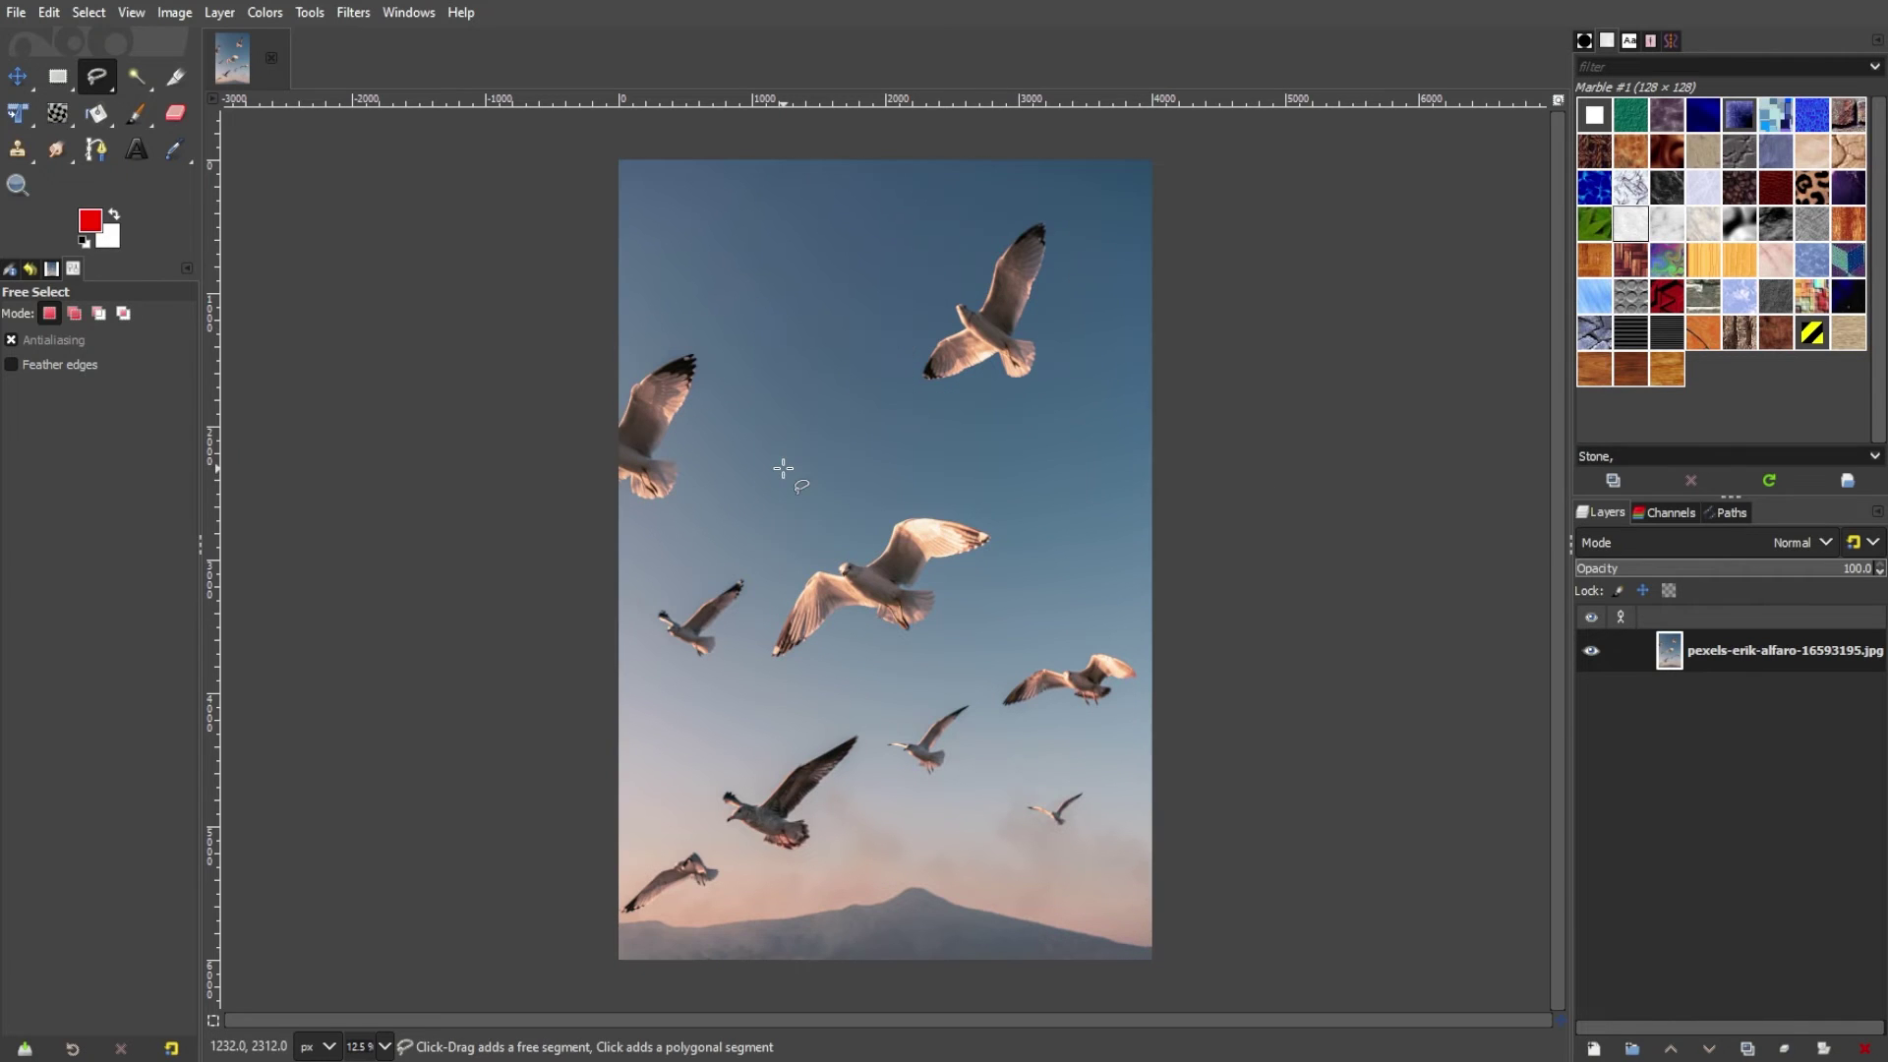
mouse_move(826, 384)
mouse_down()
mouse_move(905, 415)
mouse_move(913, 446)
mouse_move(842, 463)
mouse_up()
key(Return)
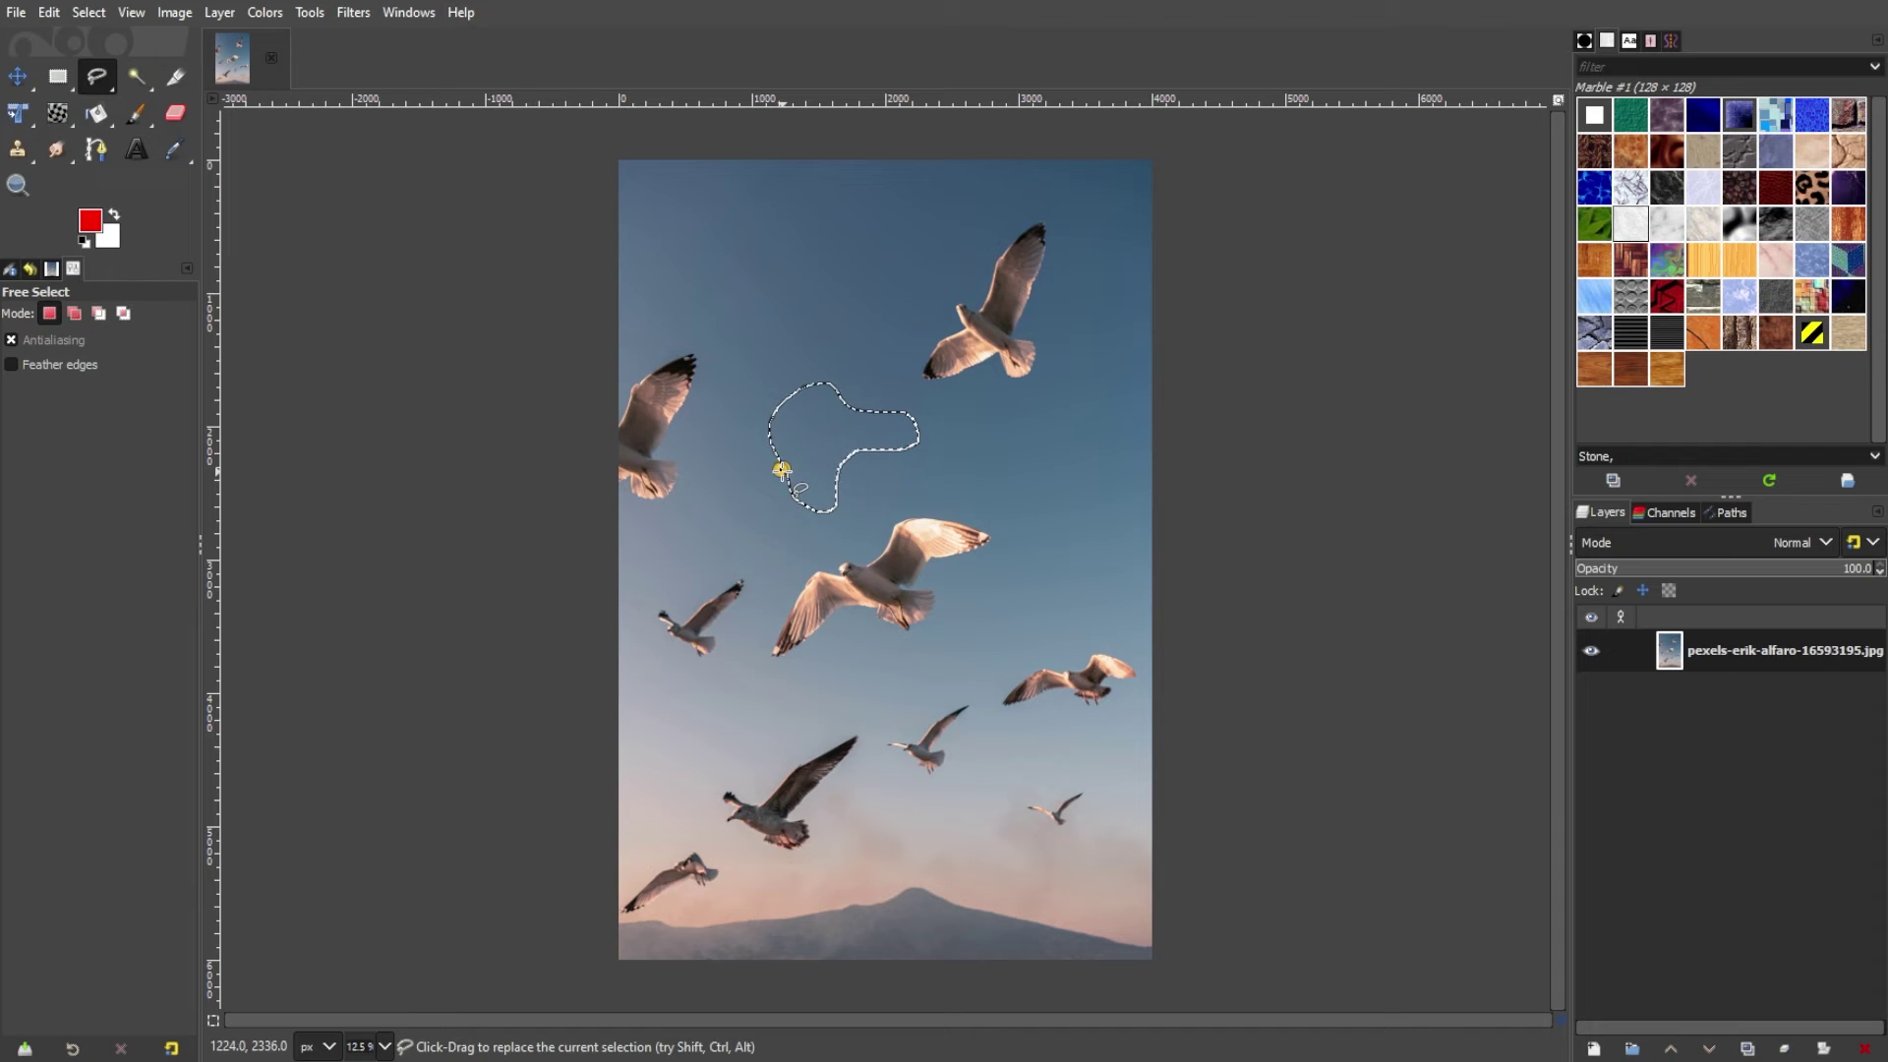
mouse_move(777, 478)
mouse_down()
mouse_move(771, 455)
mouse_move(784, 476)
mouse_move(771, 455)
mouse_move(797, 442)
mouse_move(857, 473)
mouse_move(806, 519)
mouse_move(822, 540)
mouse_move(790, 324)
mouse_up()
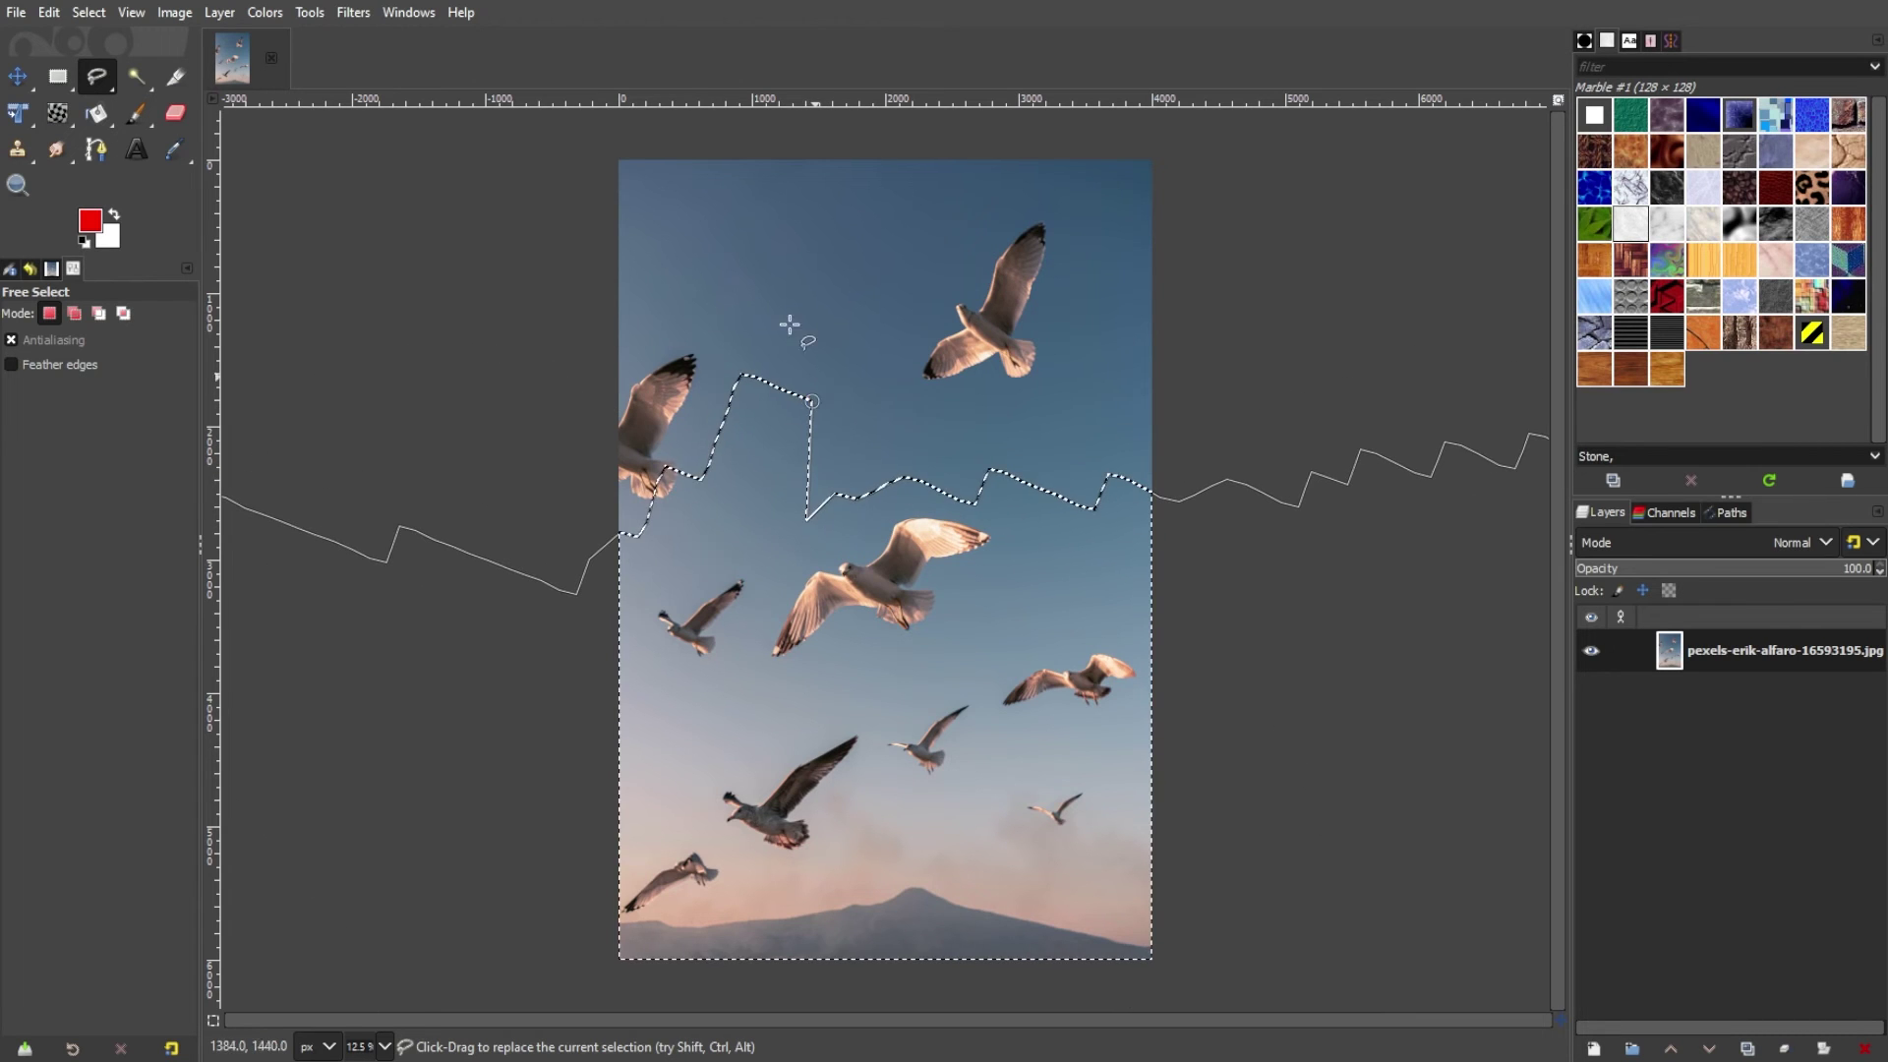
key(ctrl+shift+a)
Step: Outline a seven-corner polygon in the upper sky, closing it at the start point
click(700, 254)
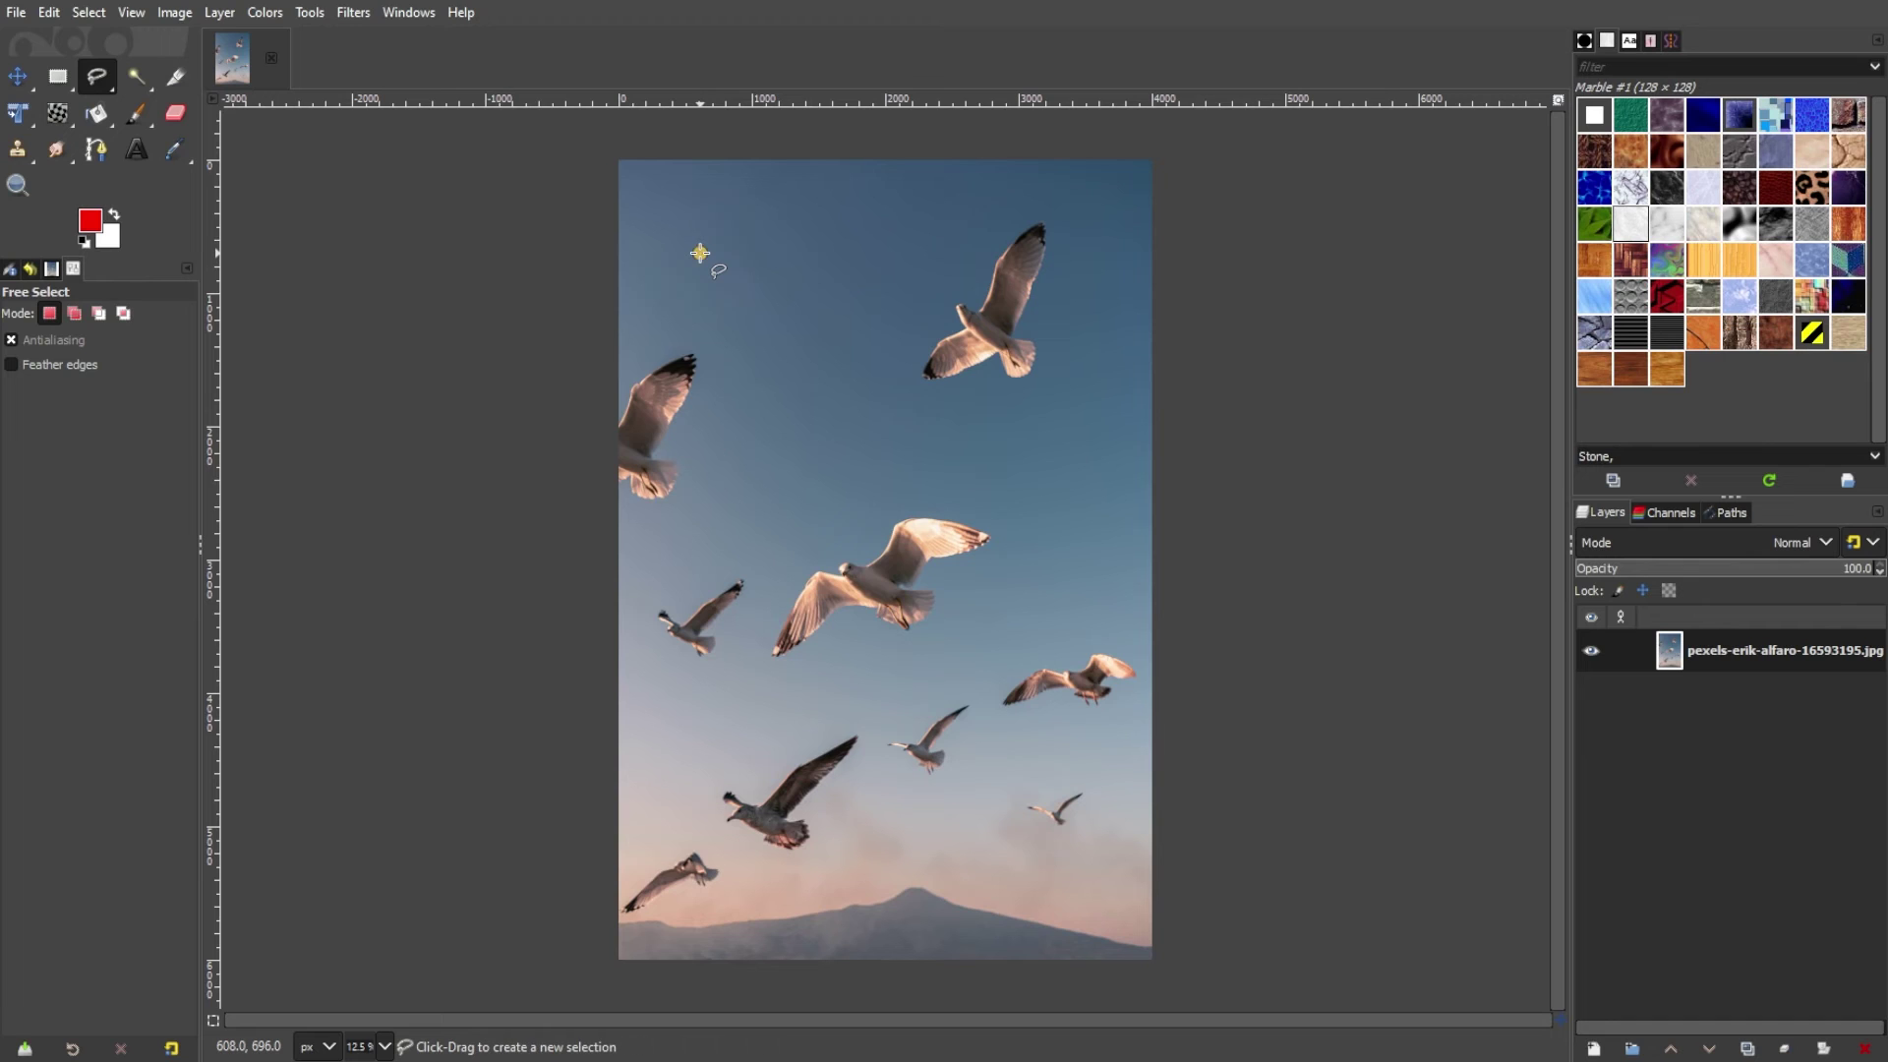
click(796, 319)
click(897, 421)
click(818, 483)
click(749, 557)
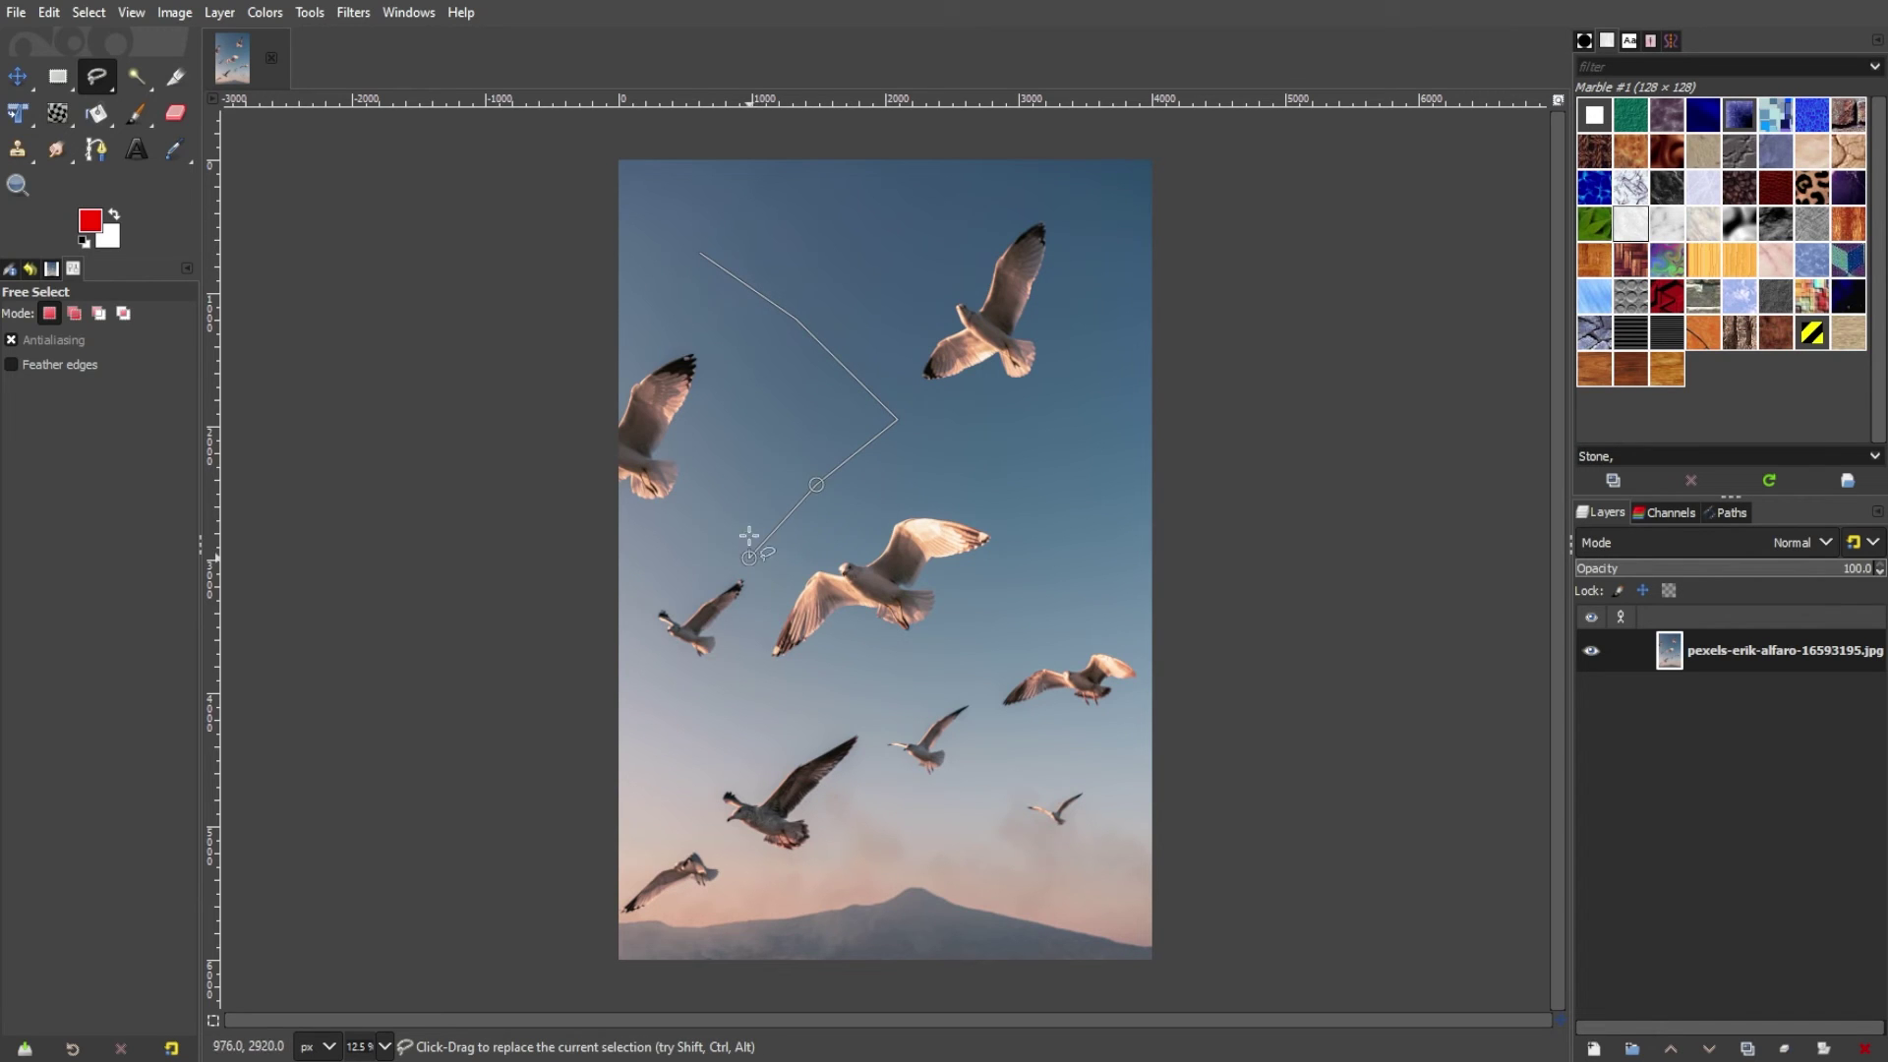
click(754, 433)
click(740, 348)
click(700, 254)
Step: Drag five polygon anchors outward to reshape it, then commit the selection
drag(797, 320, 892, 253)
drag(740, 348, 685, 363)
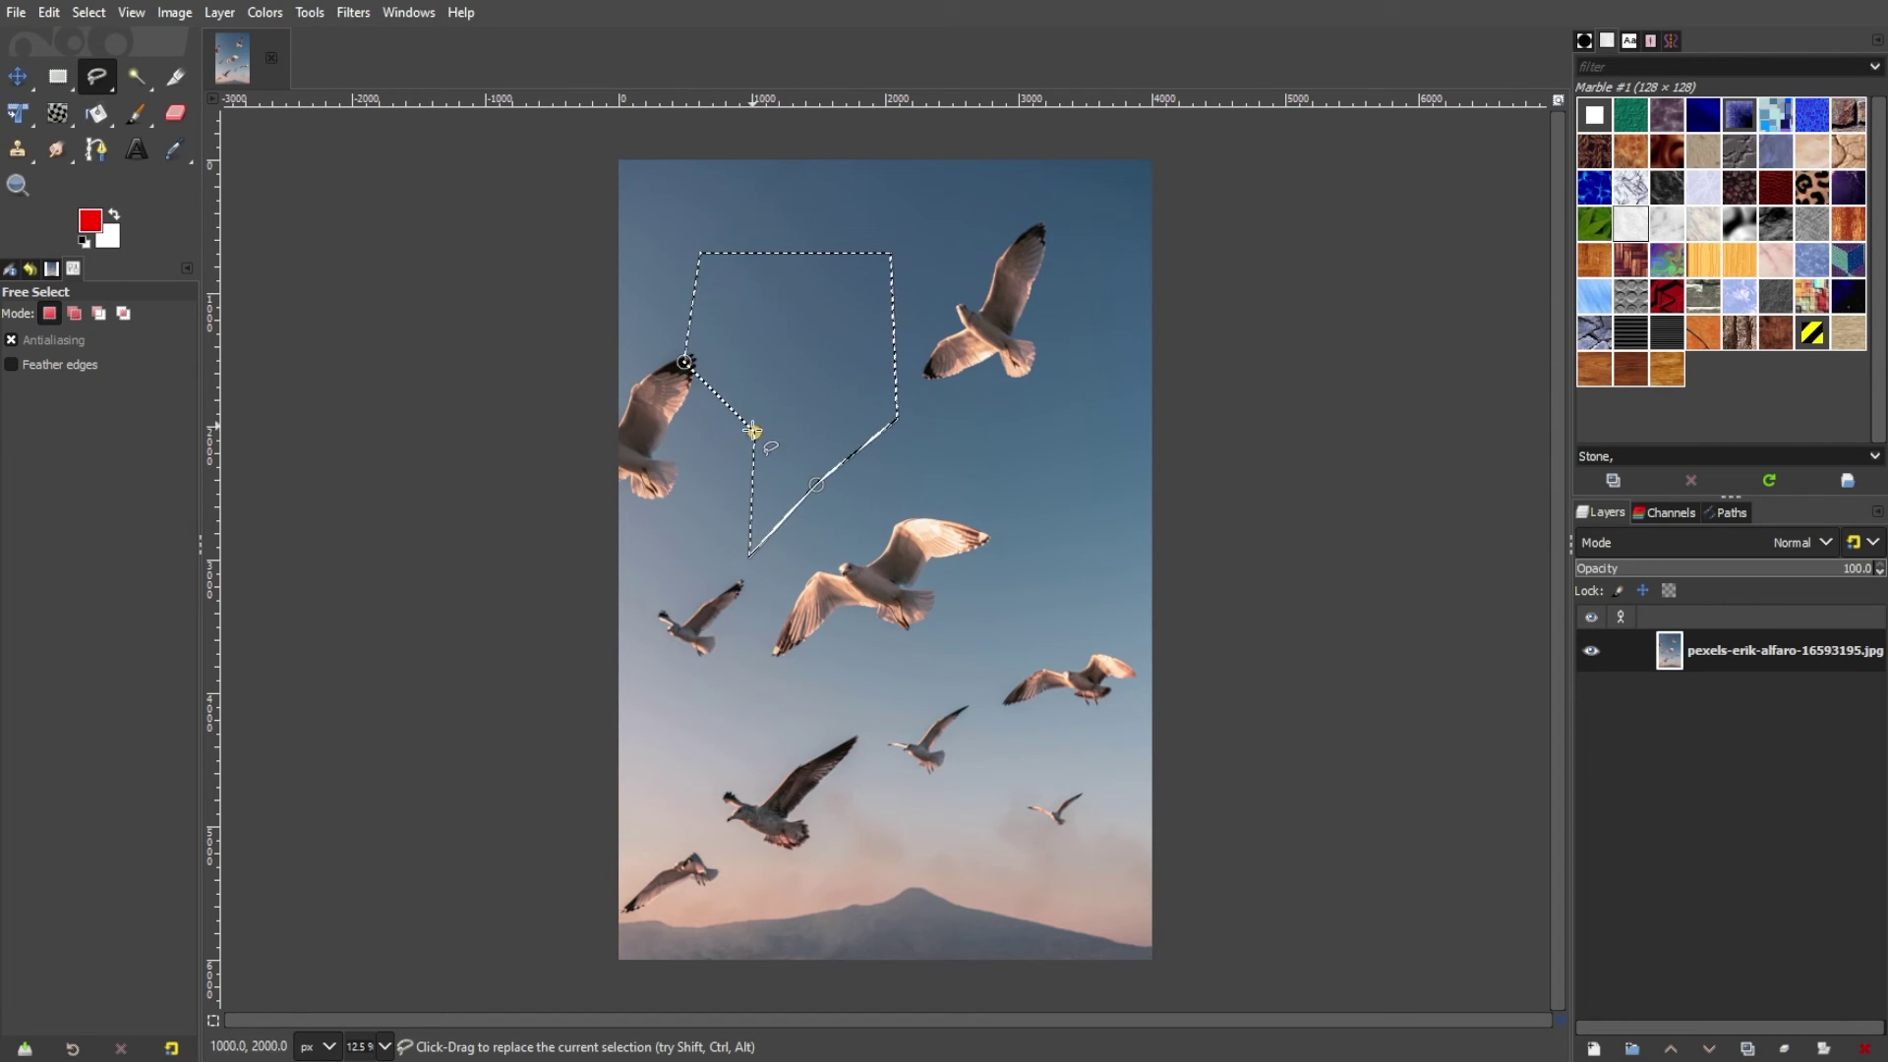
mouse_move(753, 431)
mouse_down()
mouse_move(750, 489)
mouse_move(675, 482)
mouse_up()
drag(818, 482, 968, 541)
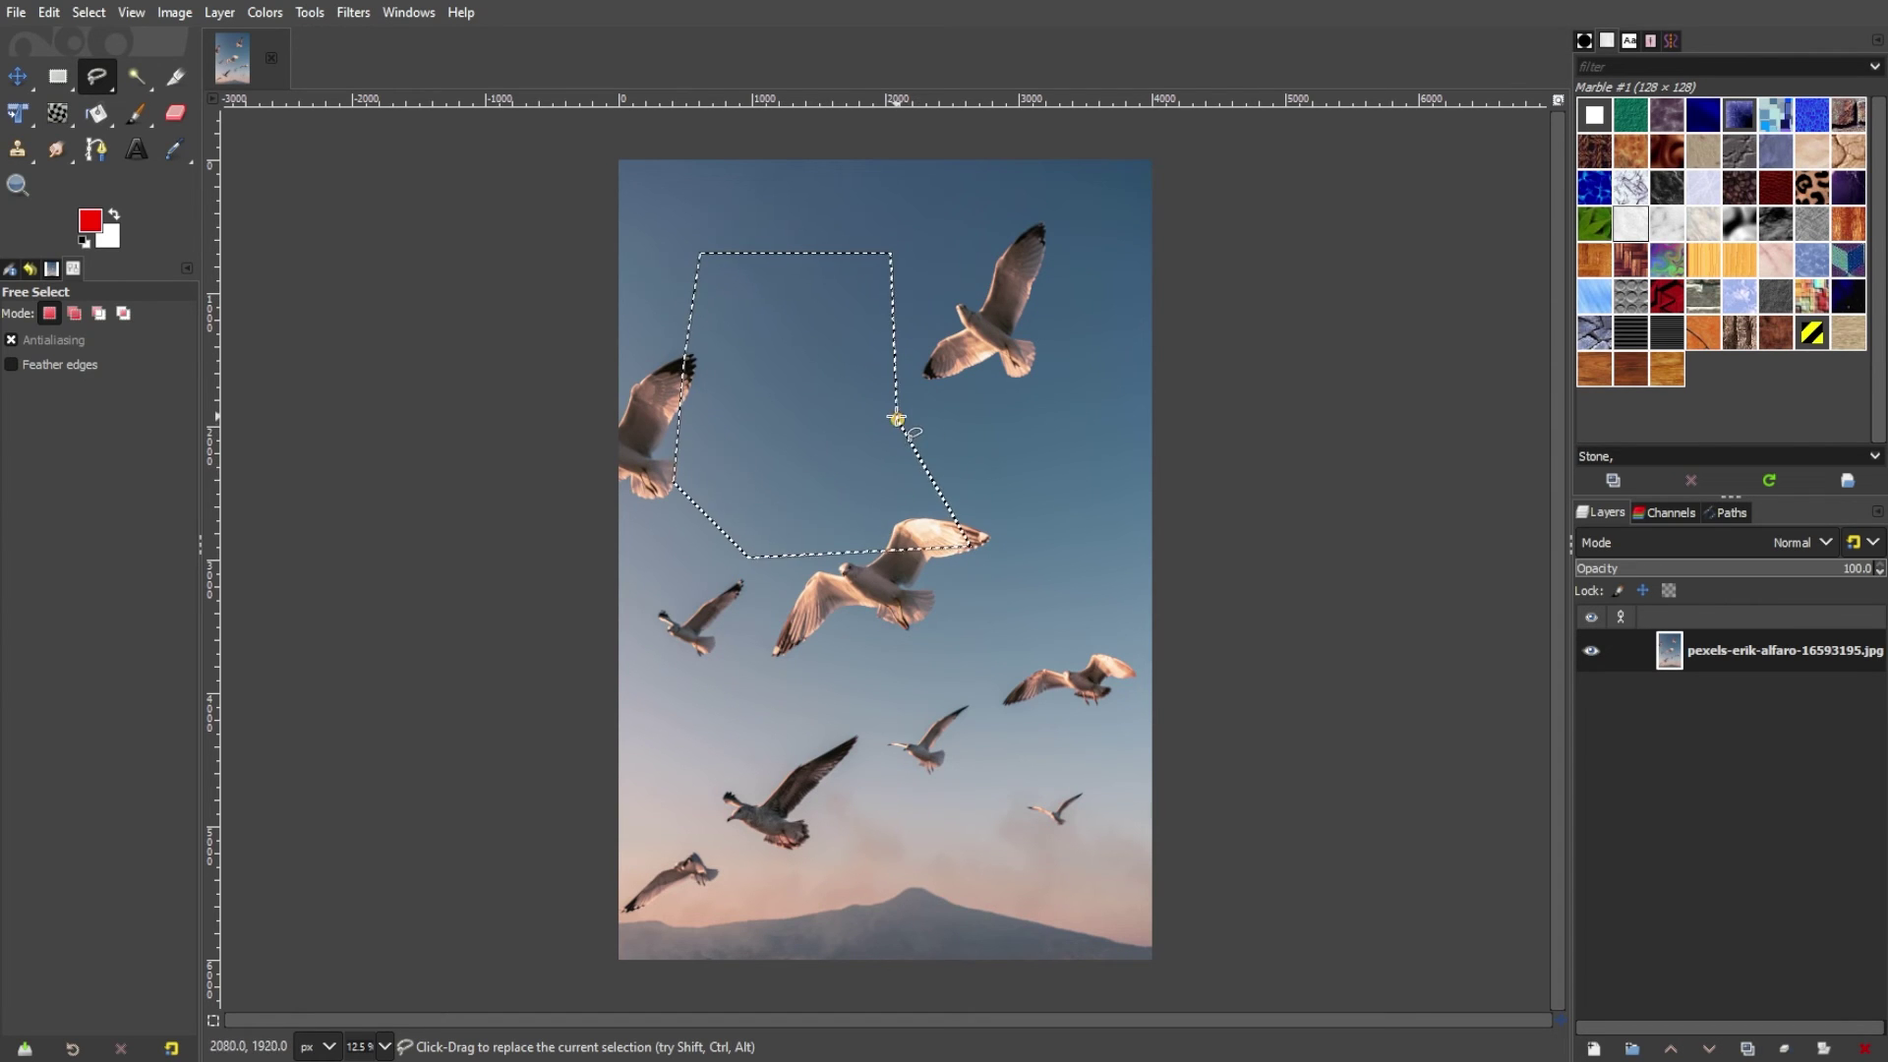
drag(895, 418, 1084, 365)
key(Return)
Step: Move the polygon selection down and back up, then Shift-add a freehand area around the central gull
drag(784, 383, 803, 574)
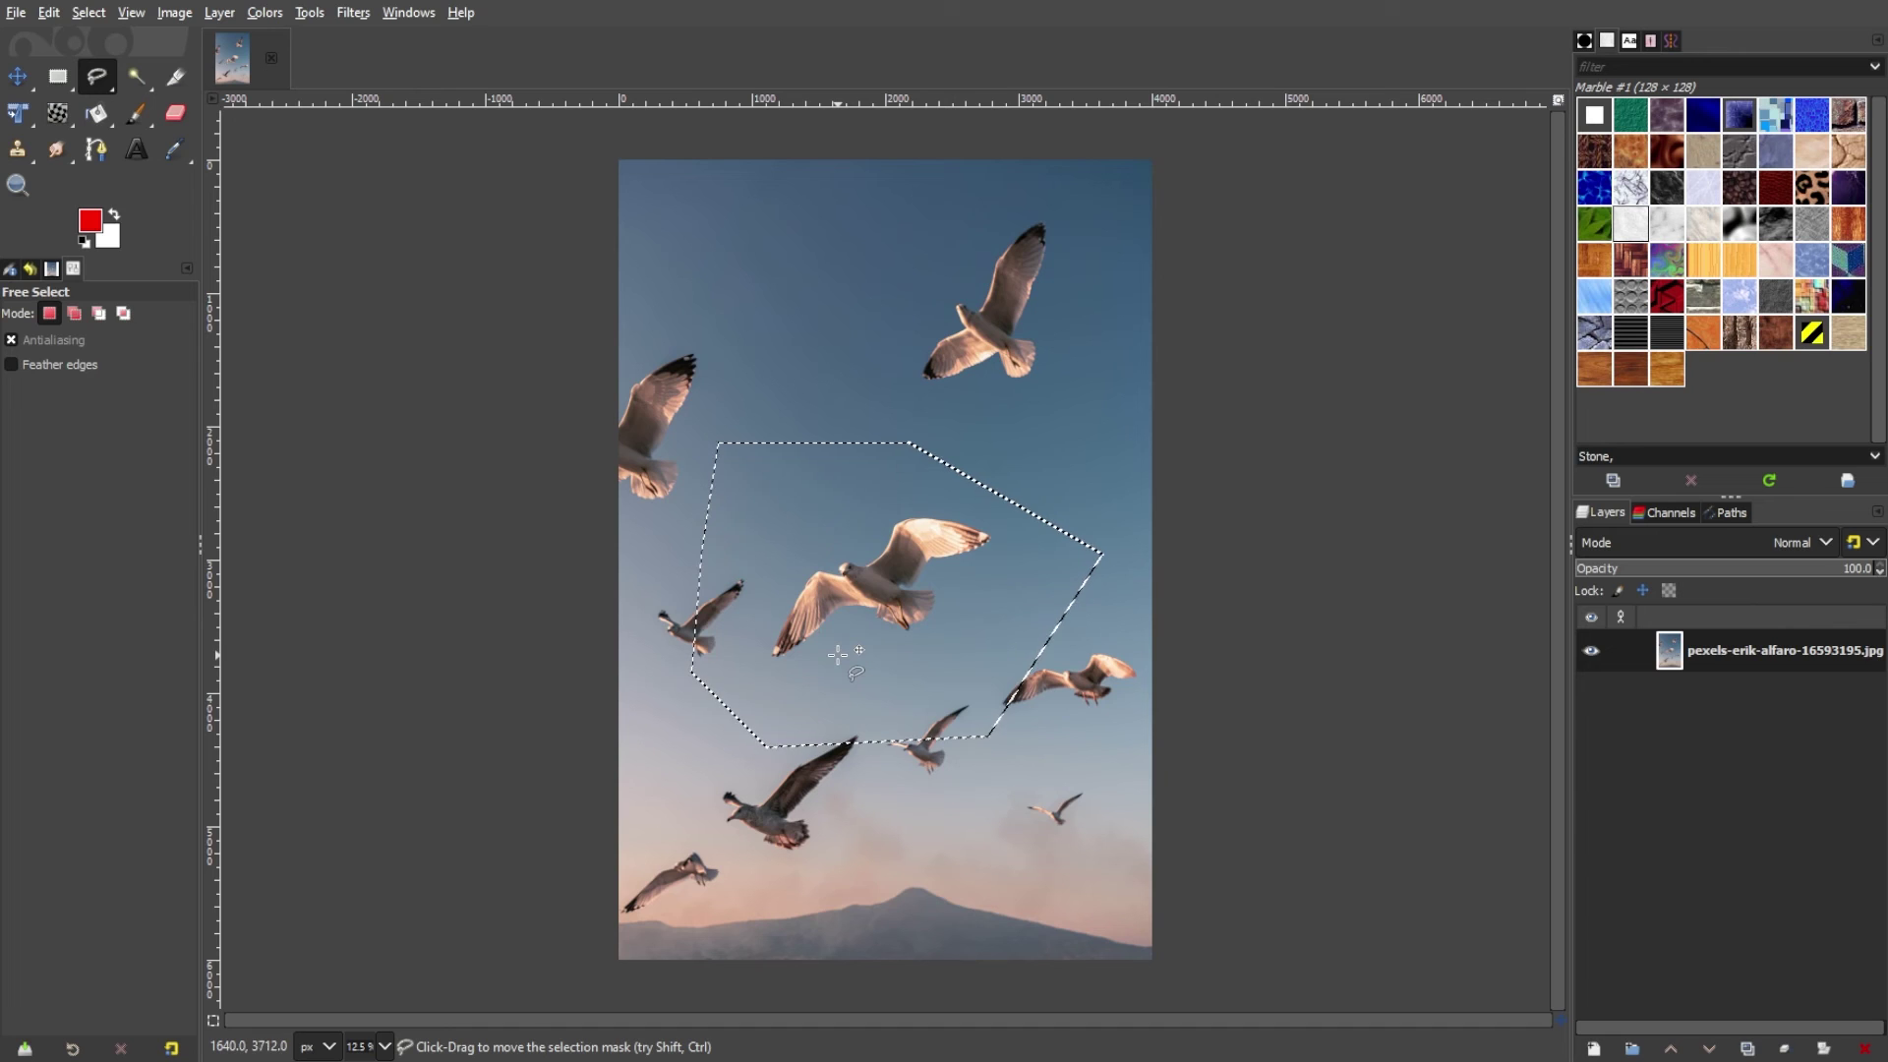
drag(837, 655, 837, 440)
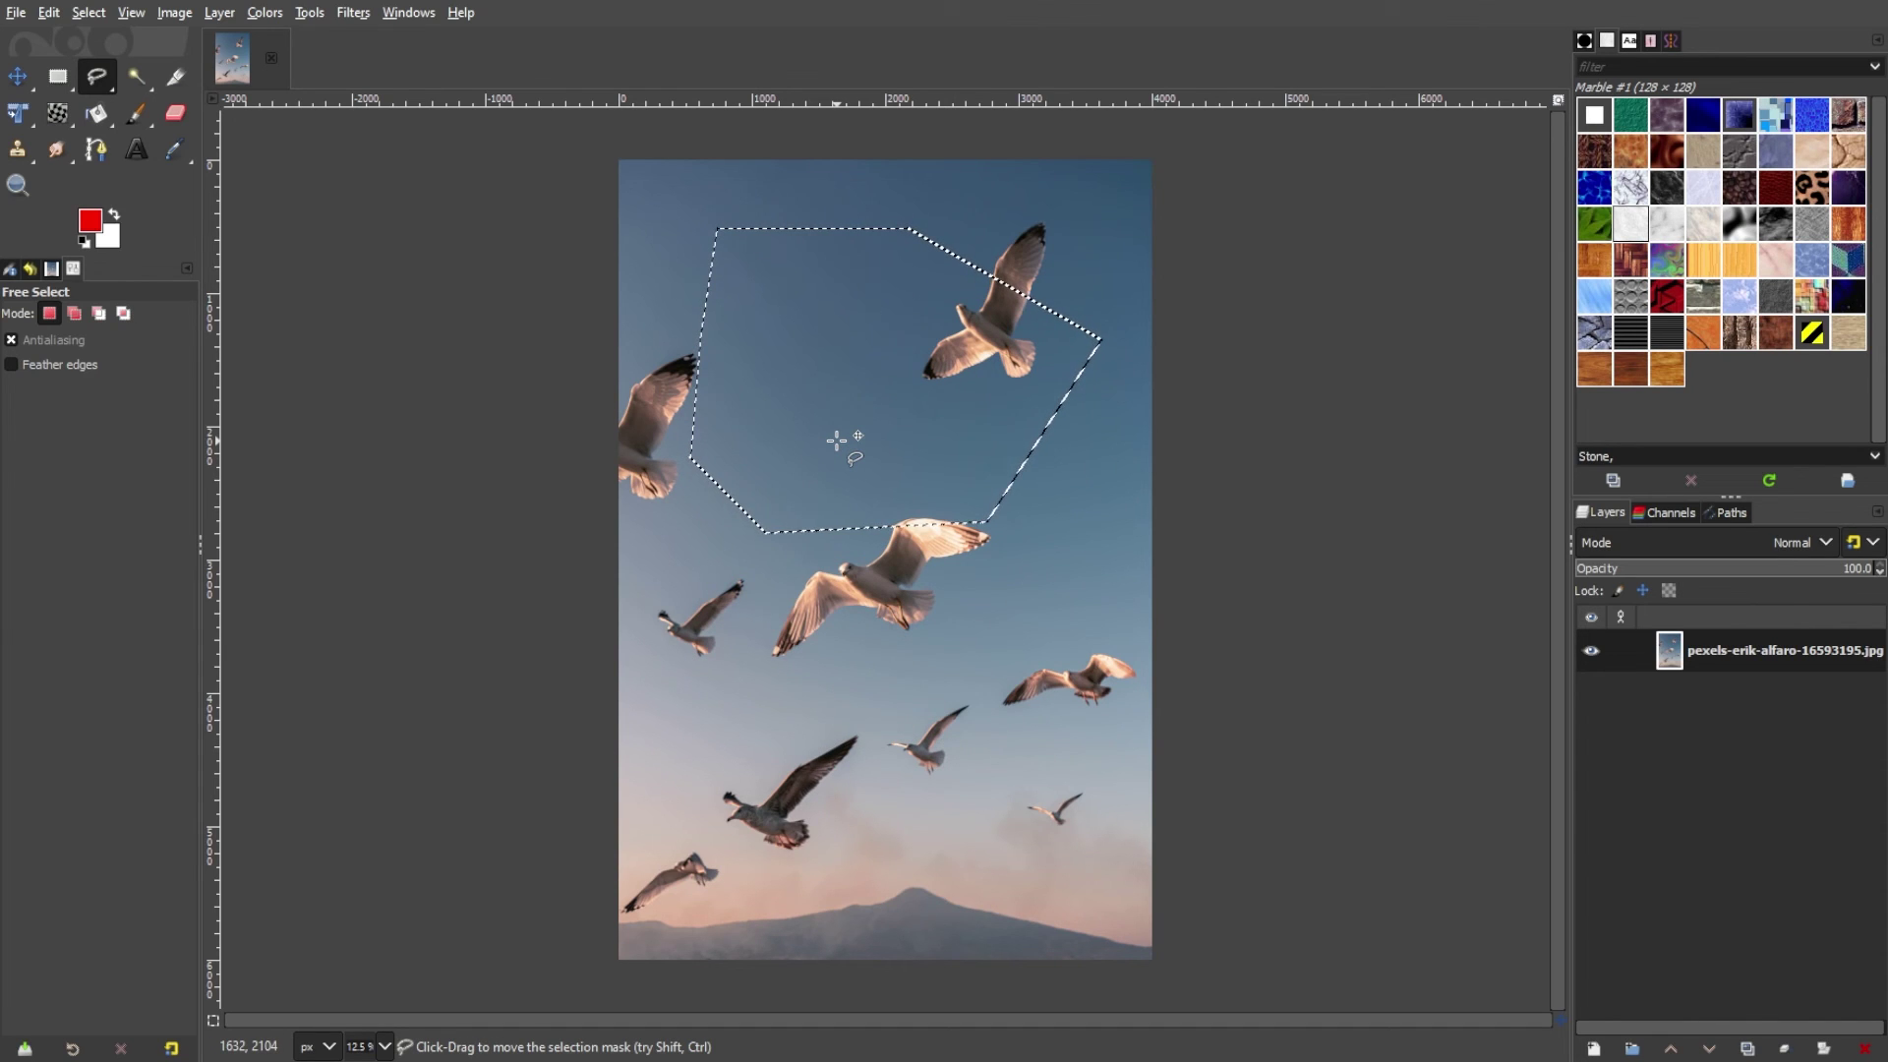
key(shift)
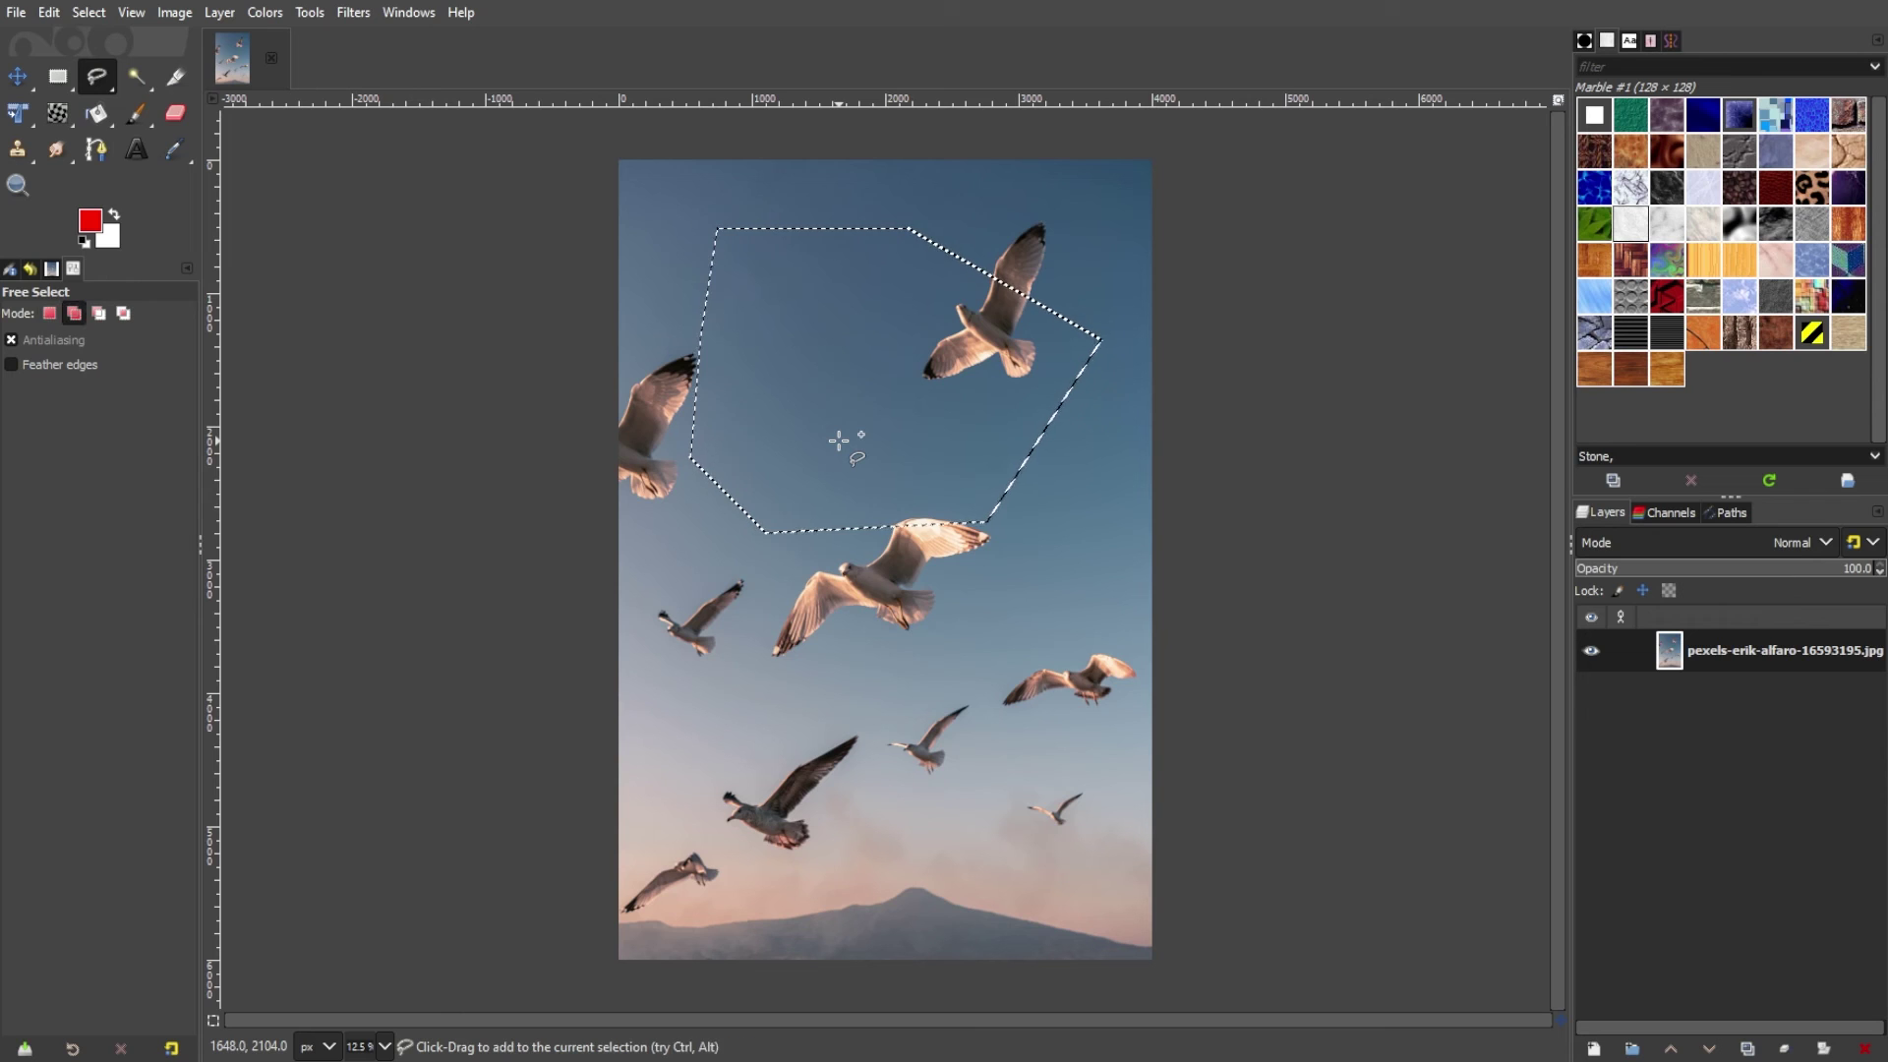
click(783, 512)
mouse_move(802, 542)
mouse_down()
mouse_move(877, 665)
mouse_move(947, 493)
mouse_move(1036, 437)
mouse_move(1000, 370)
mouse_up()
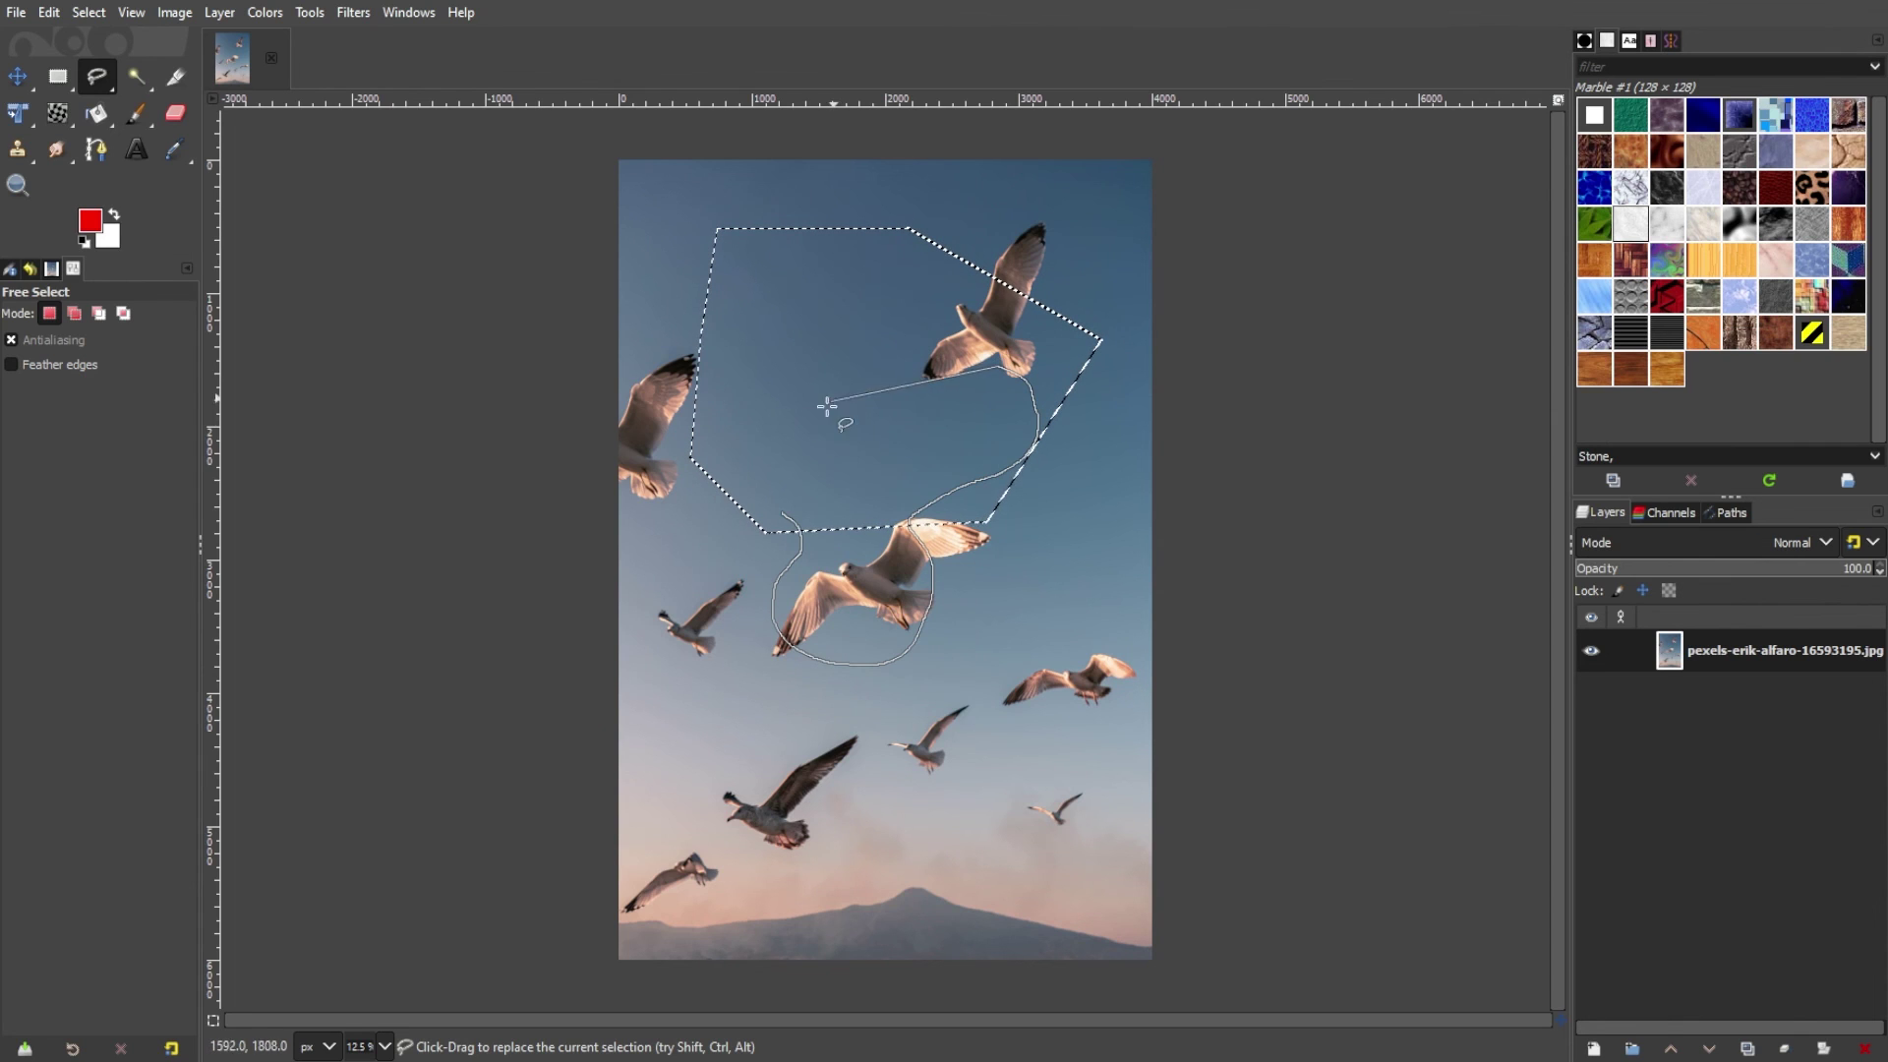
click(783, 513)
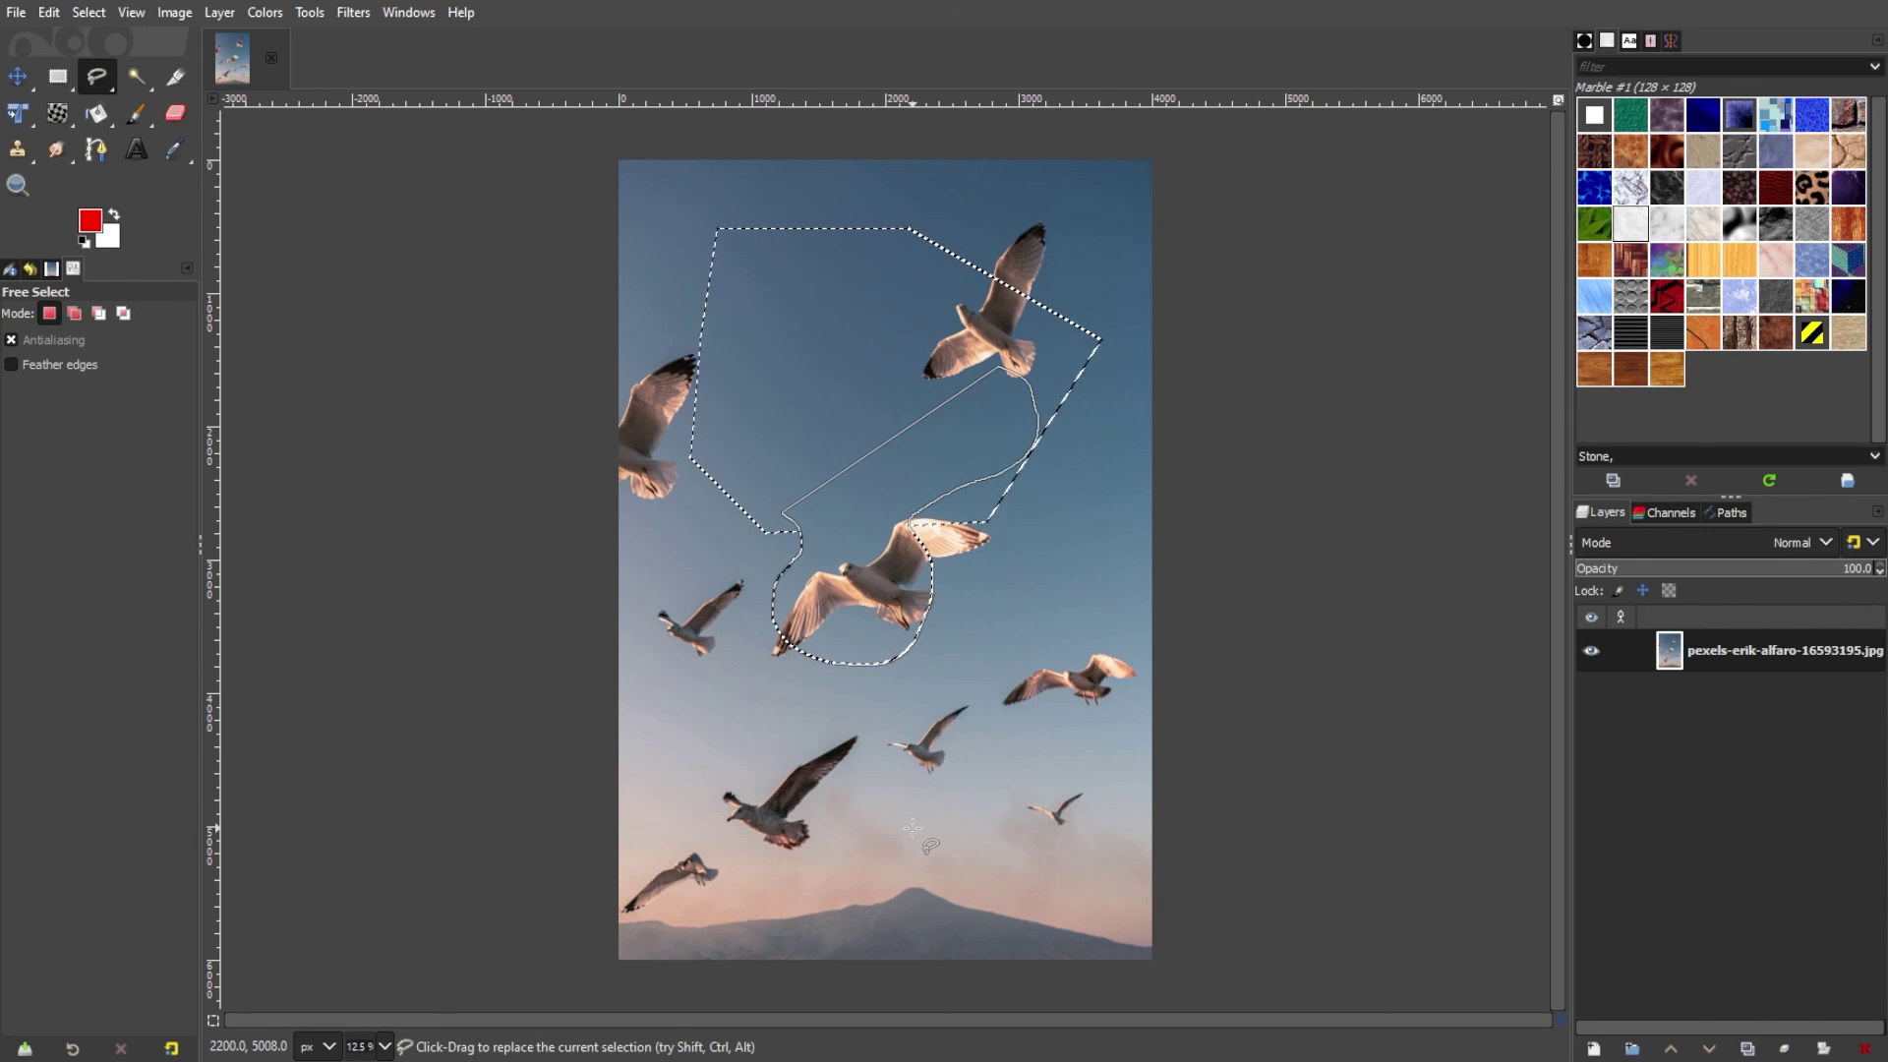
Step: Remove the combined polygon-and-freehand selection with Select > None
key(ctrl+shift+a)
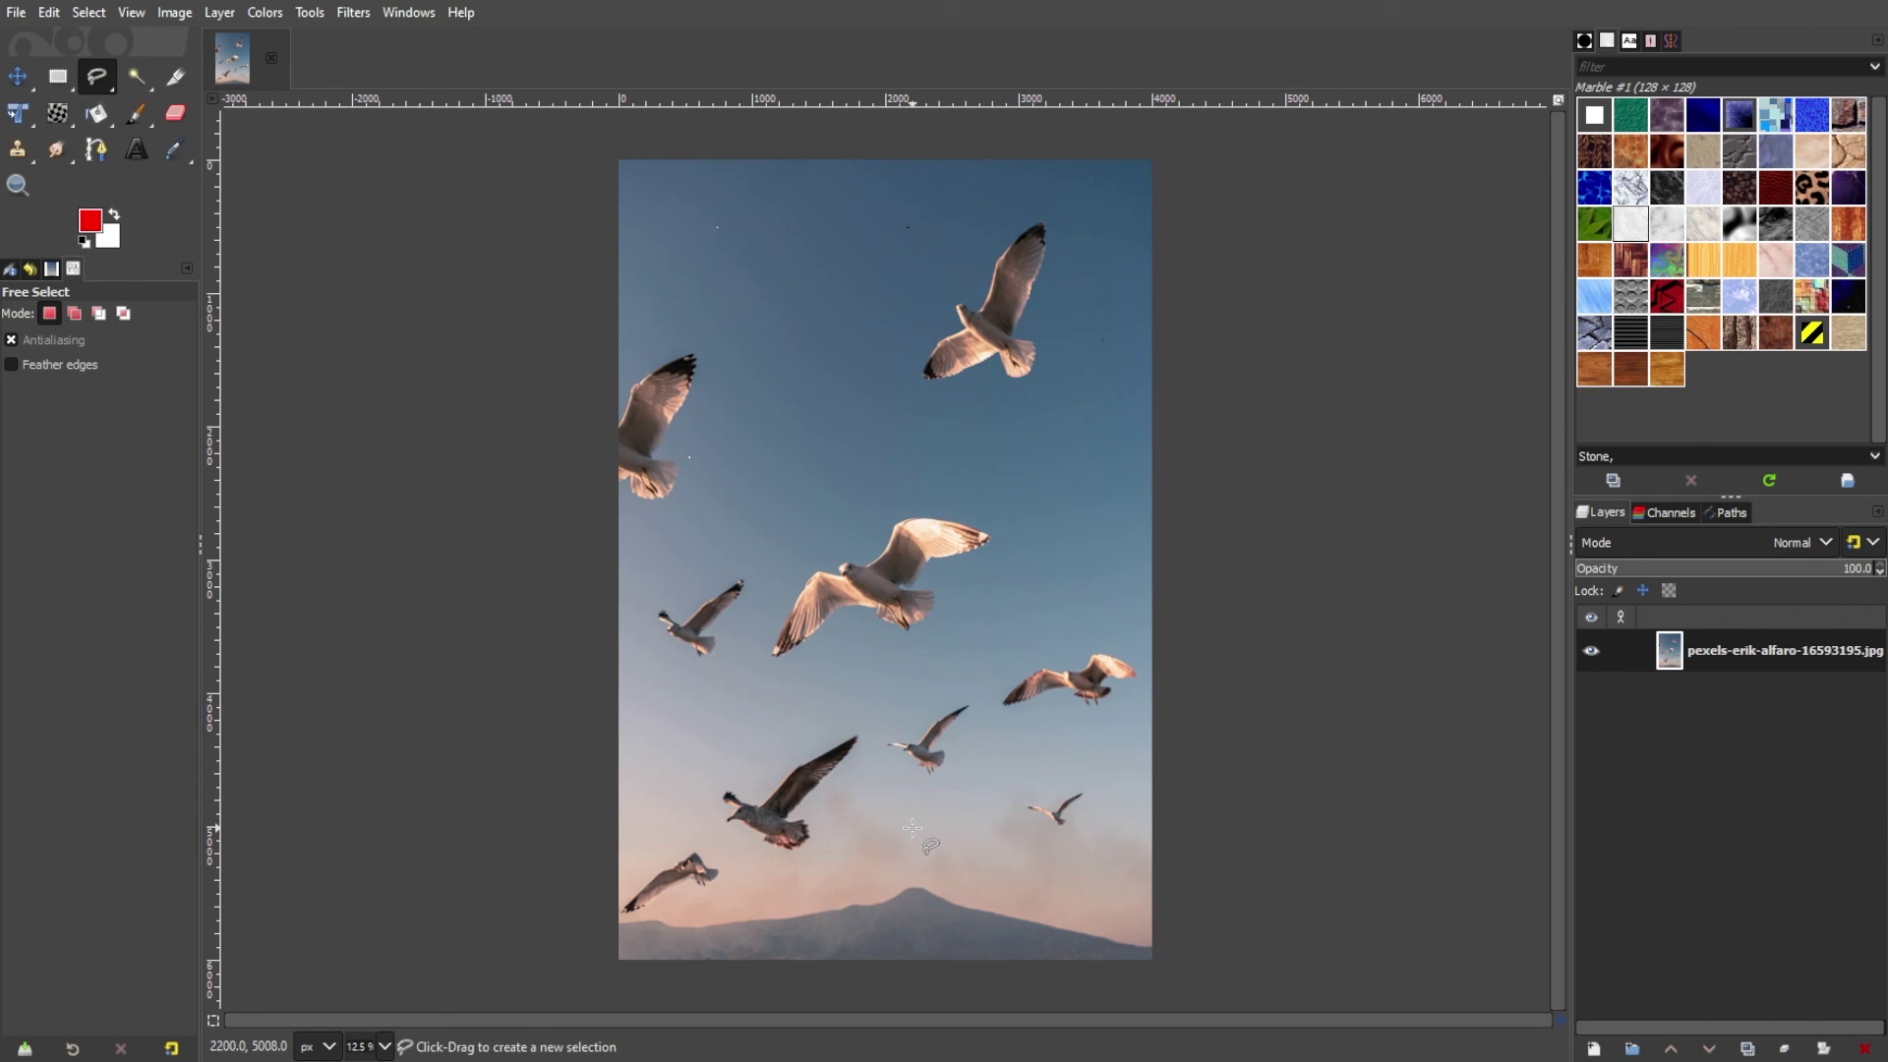